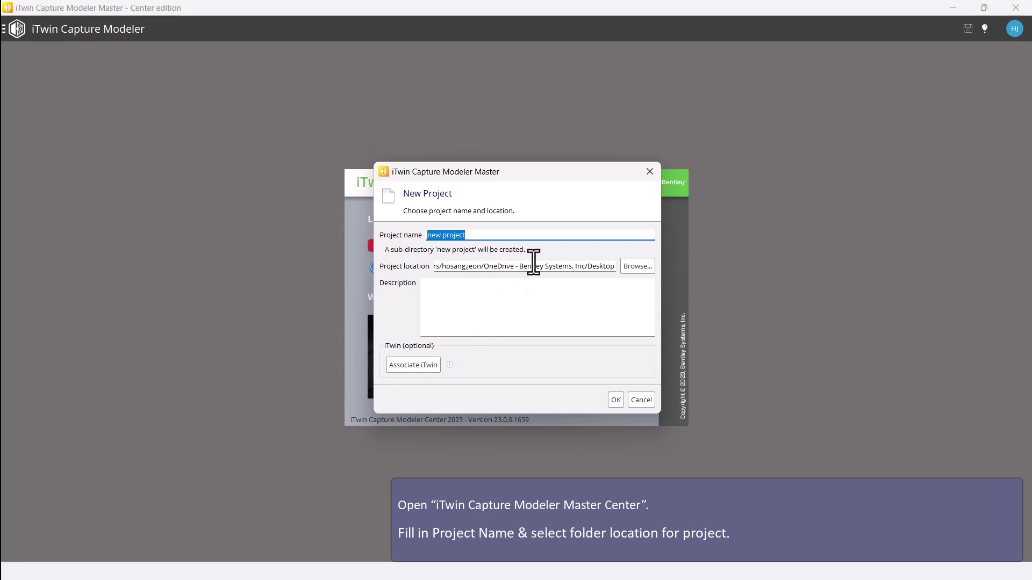
# Name the new project E57 and set its location to the E57 Project folder on the desktop.
pyautogui.write('E')
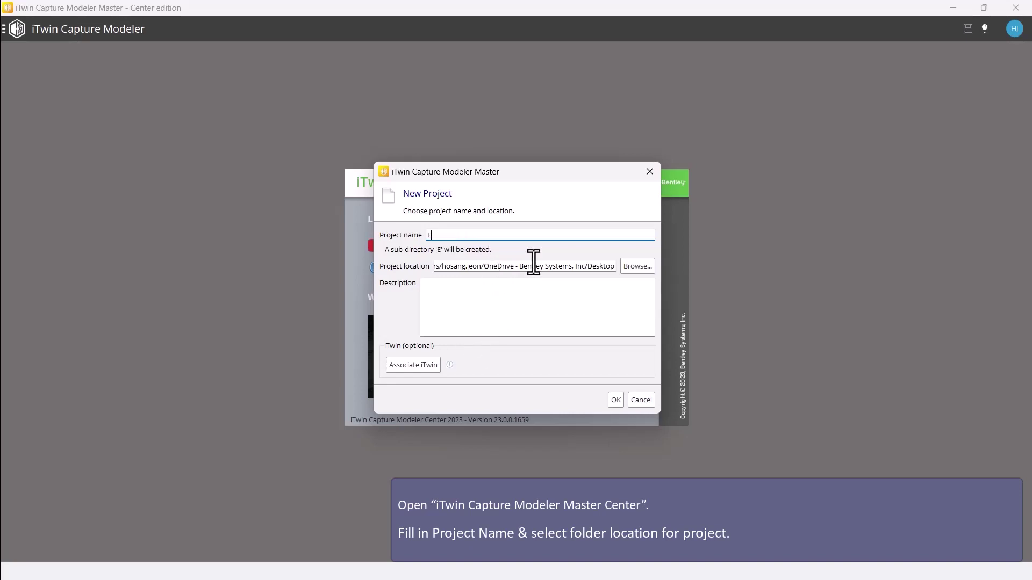
pyautogui.write('57')
pyautogui.click(645, 270)
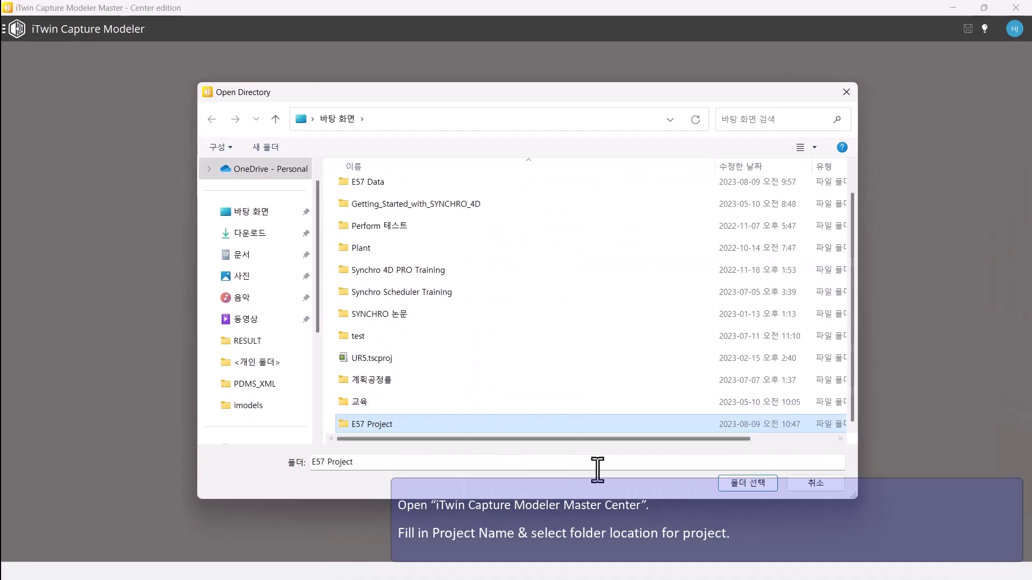
pyautogui.click(737, 487)
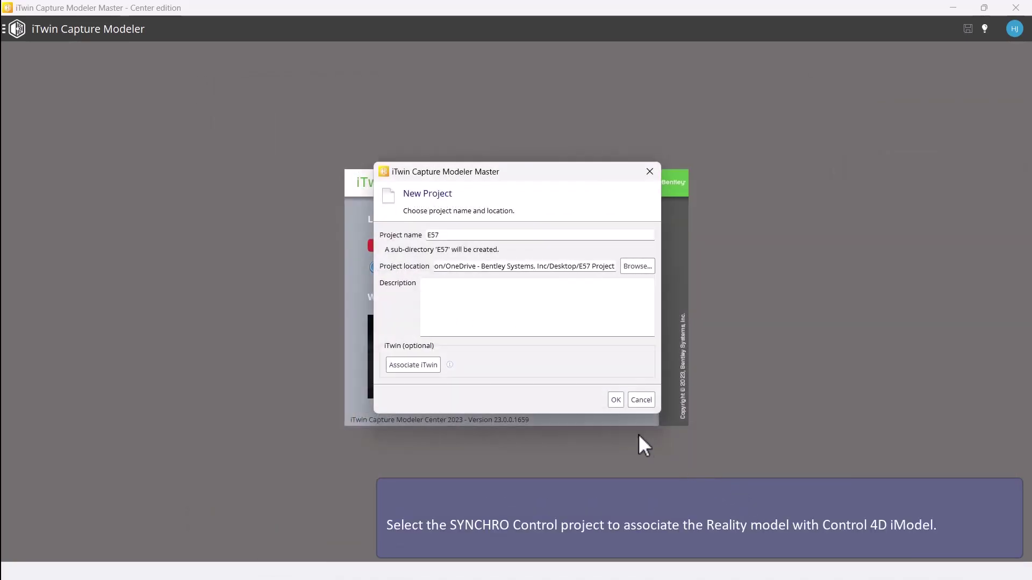
# Search the iTwin list for e57, associate the E57 iTwin with the new project, and create the project.
pyautogui.click(423, 368)
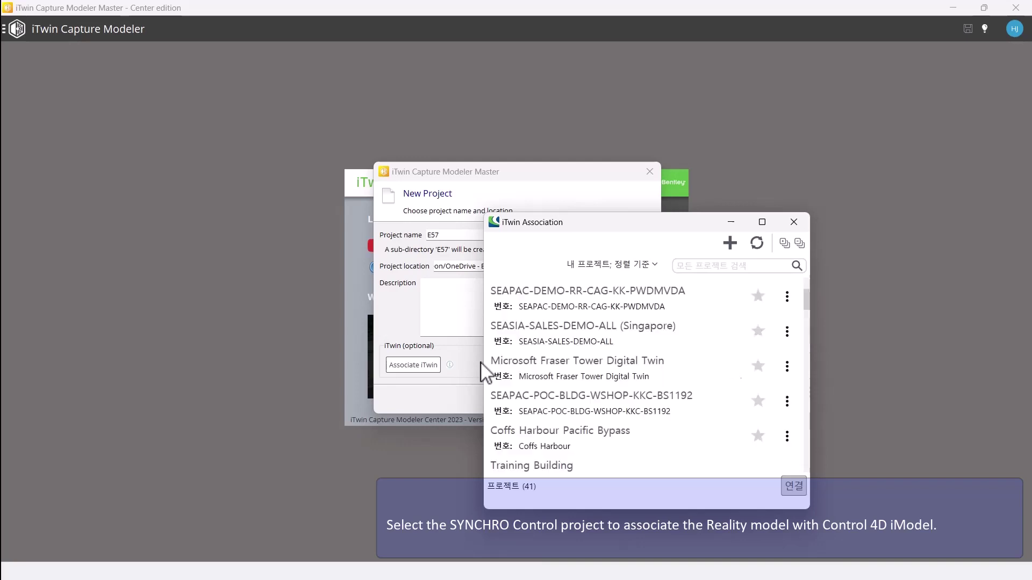
pyautogui.write('e57')
pyautogui.scroll(-5, 797, 349)
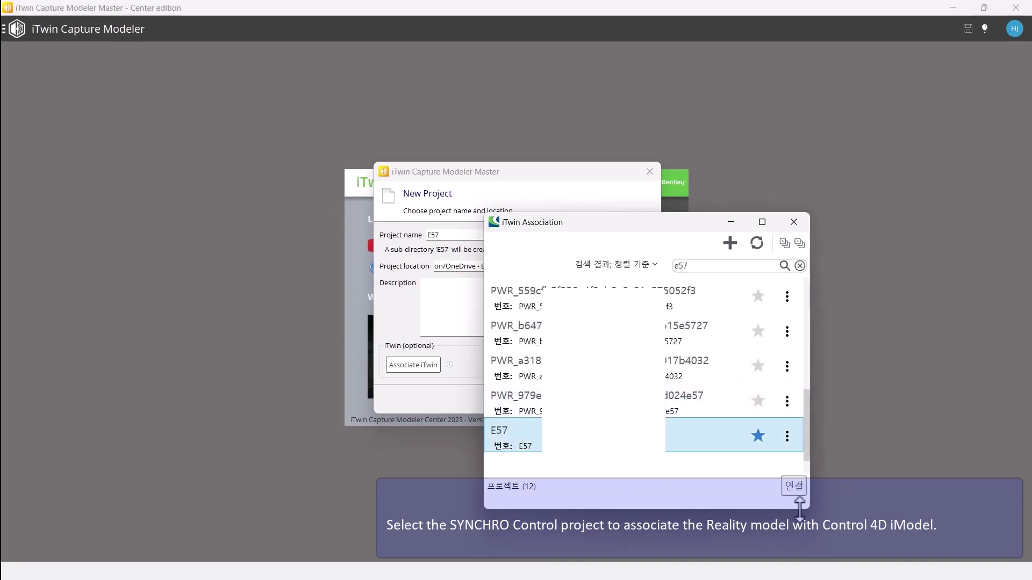
pyautogui.click(794, 486)
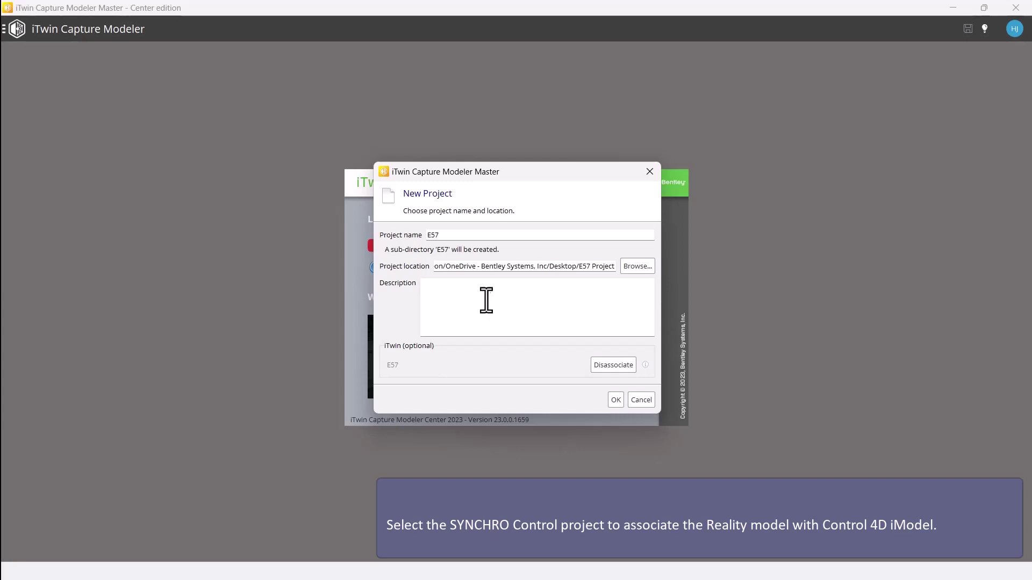
pyautogui.click(616, 401)
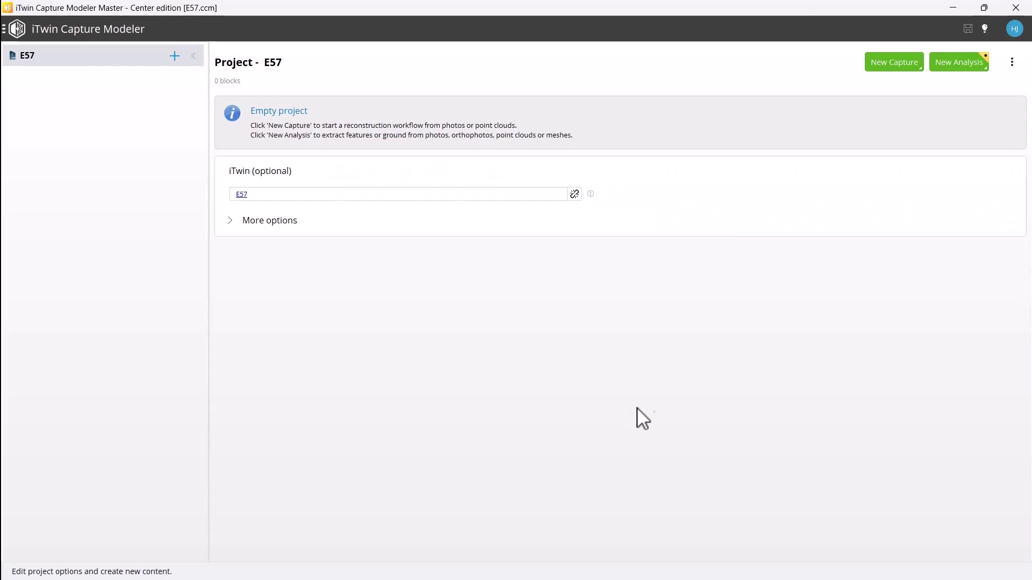
# Create a new capture block and start importing static scans into its point clouds.
pyautogui.click(900, 63)
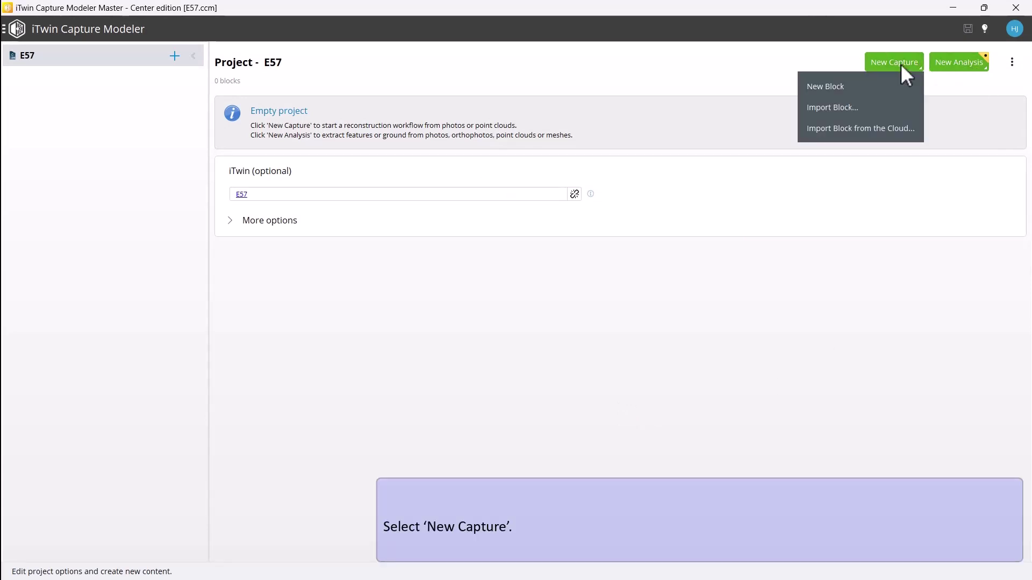
pyautogui.click(827, 86)
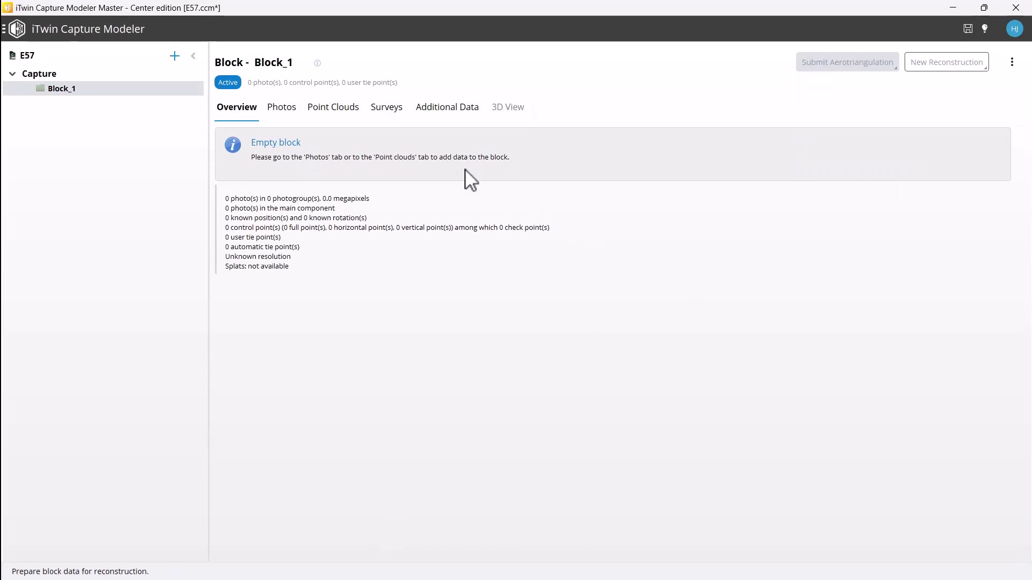
pyautogui.click(338, 109)
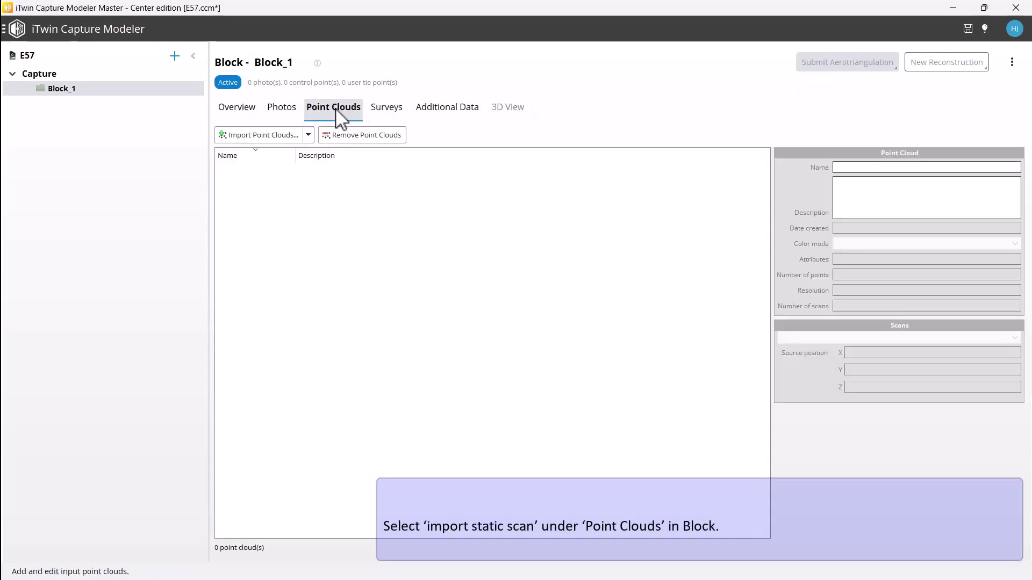
pyautogui.click(311, 138)
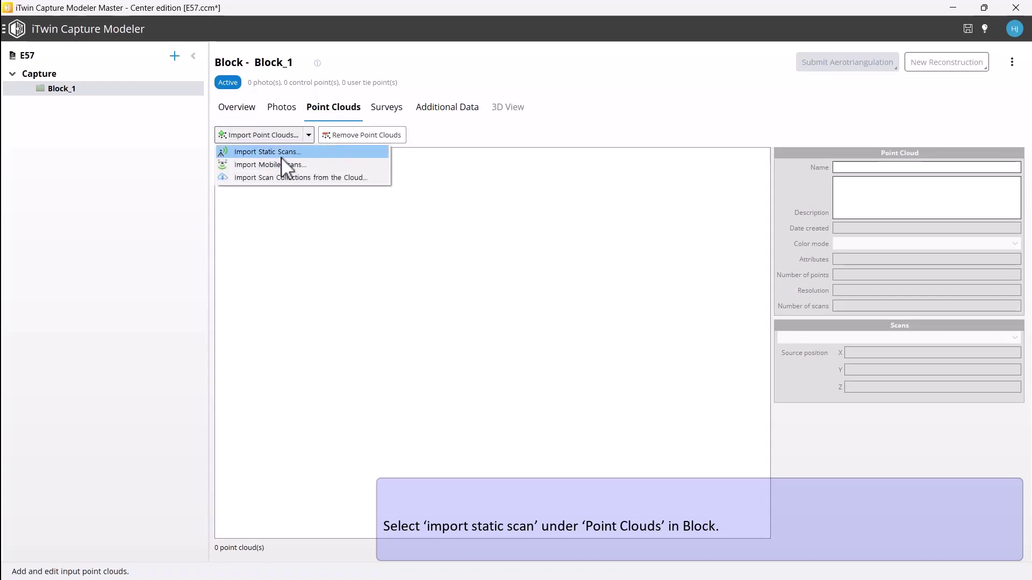
pyautogui.click(291, 153)
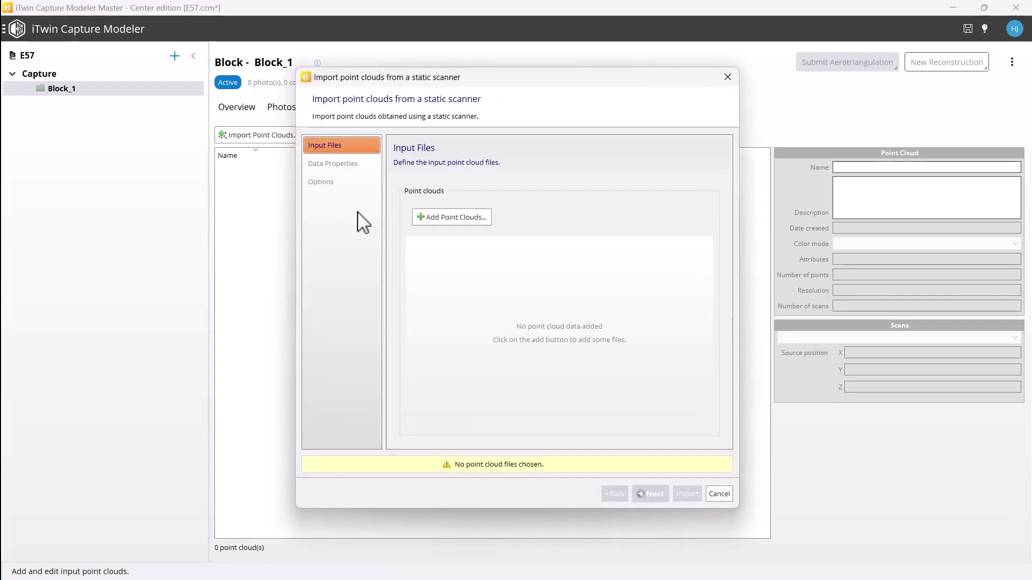
# Add __FARO_Scan_001.e57 from the desktop's E57 Data folder as the input point cloud.
pyautogui.click(469, 219)
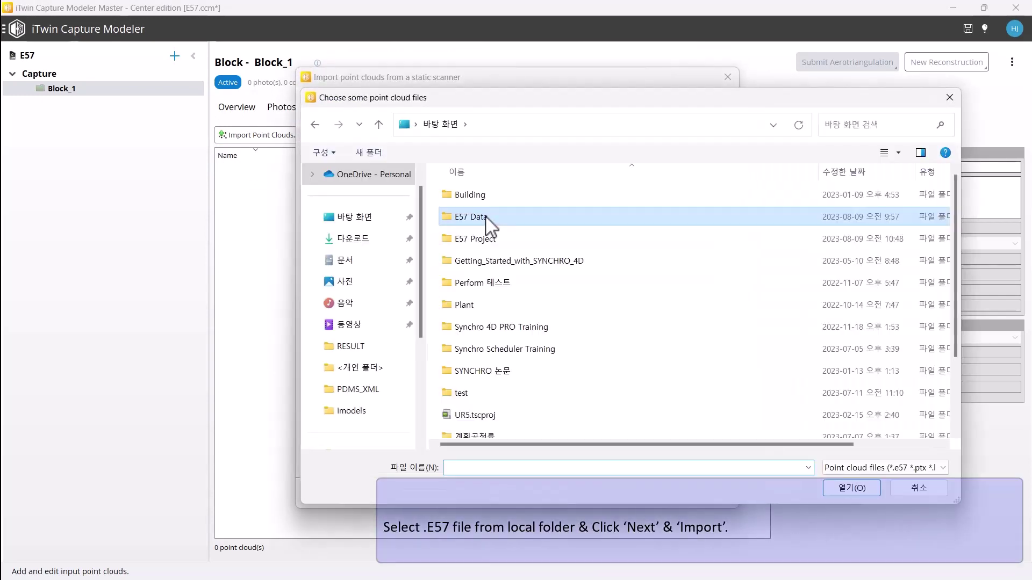
pyautogui.doubleClick(463, 219)
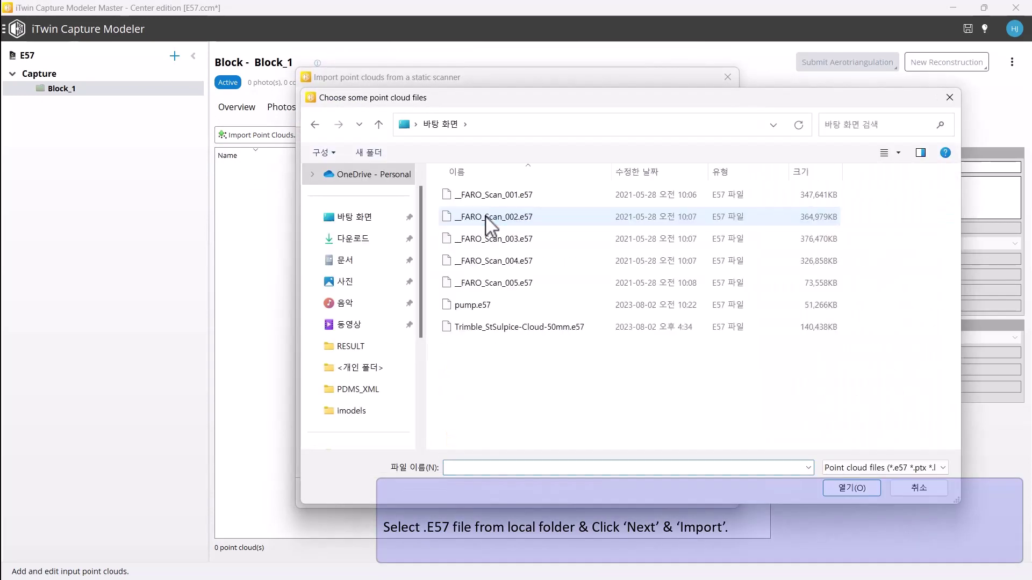
pyautogui.click(508, 195)
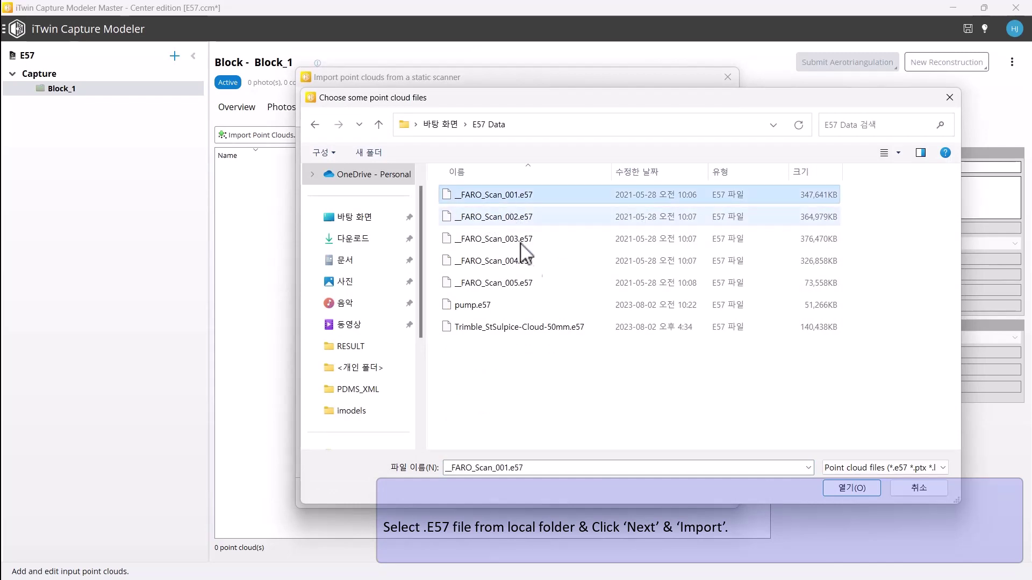
pyautogui.click(862, 491)
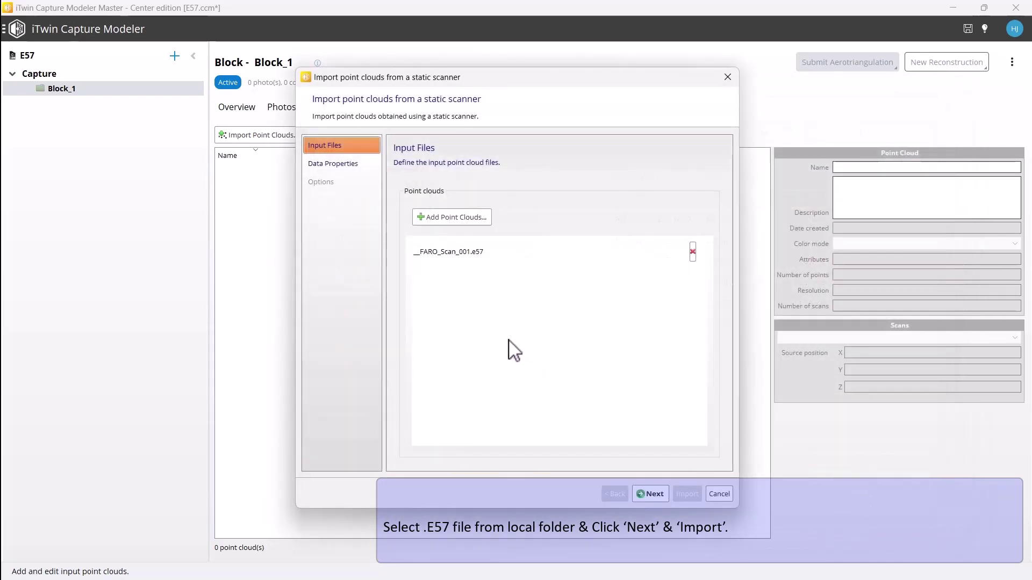
# Import the point cloud with the Local coordinate system (meters), continuing past the long-coordinates warning.
pyautogui.click(652, 493)
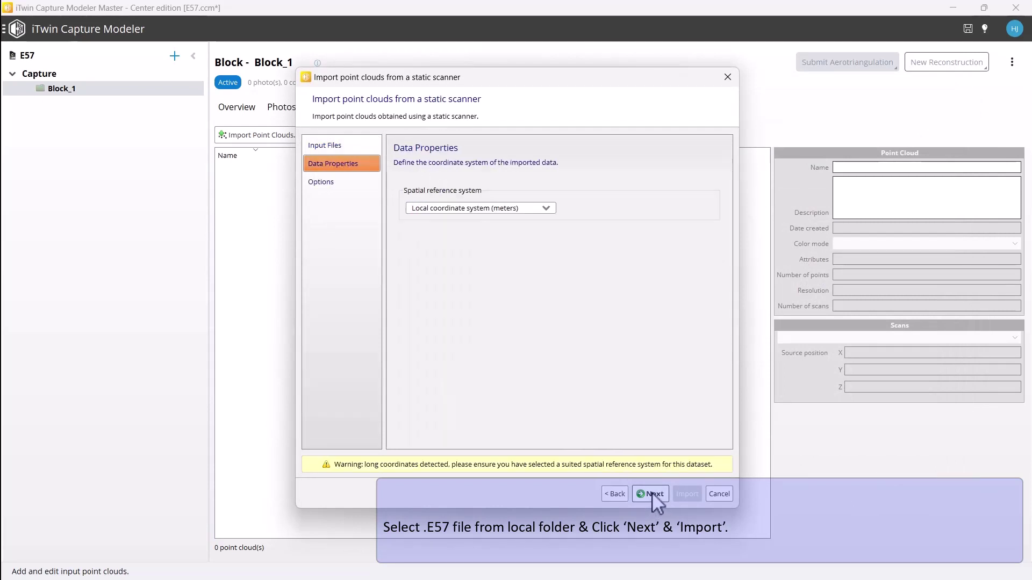
pyautogui.click(652, 493)
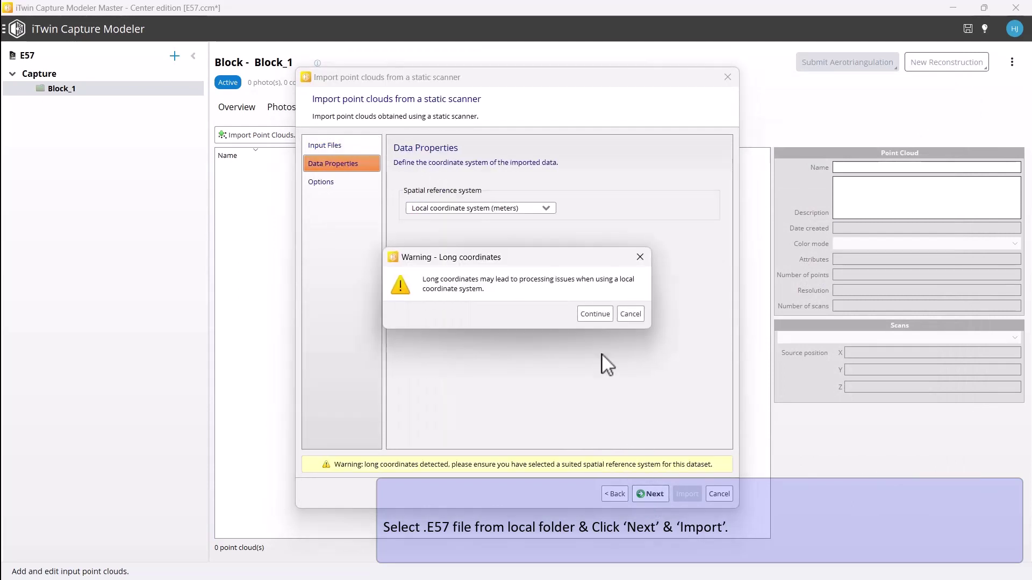
pyautogui.click(595, 314)
pyautogui.click(678, 494)
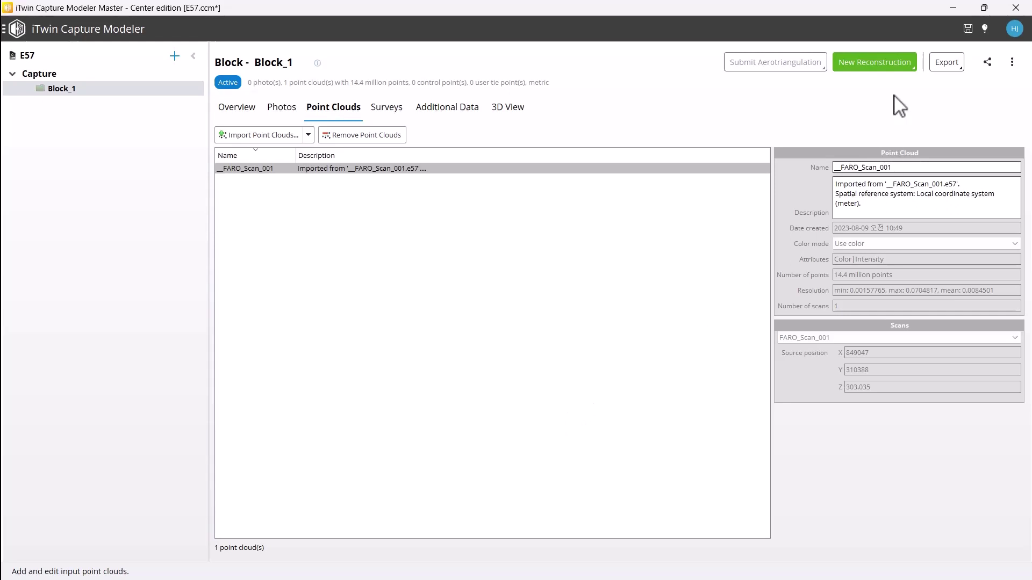
# Create a 3D reconstruction from the block and start a production processed locally with iTwin Capture Modeler Engine.
pyautogui.click(898, 69)
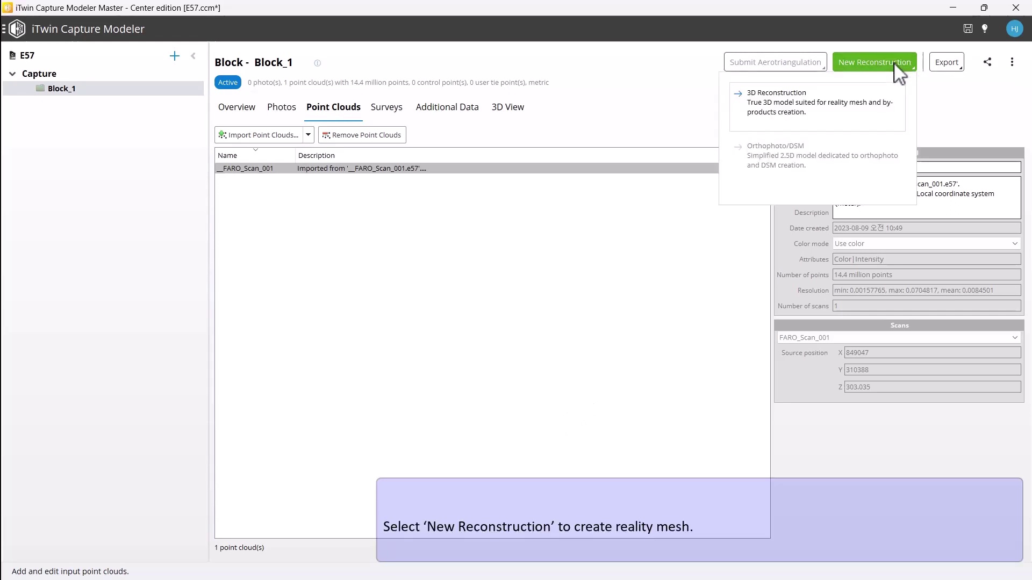
pyautogui.click(792, 111)
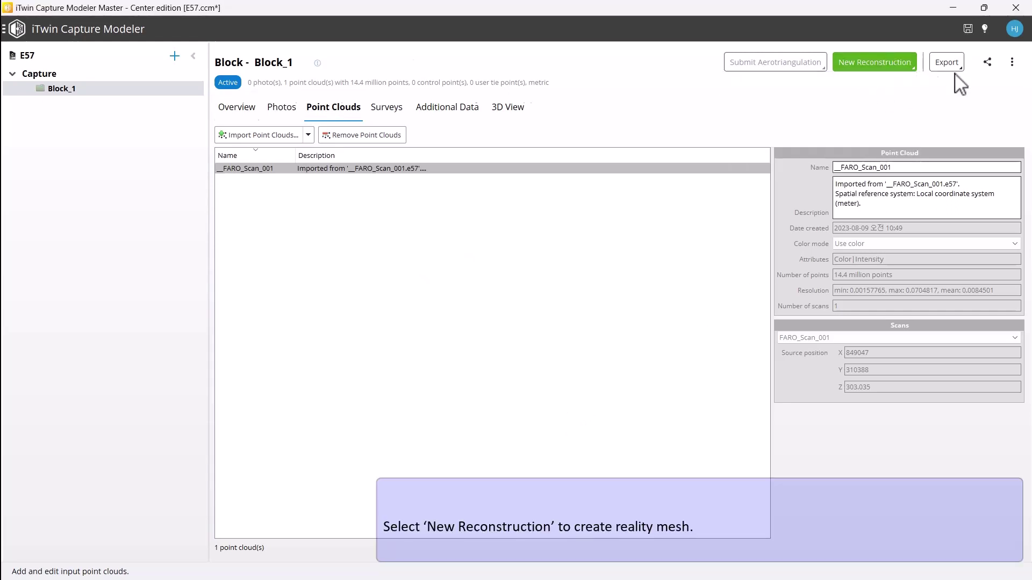
pyautogui.click(979, 69)
pyautogui.click(897, 99)
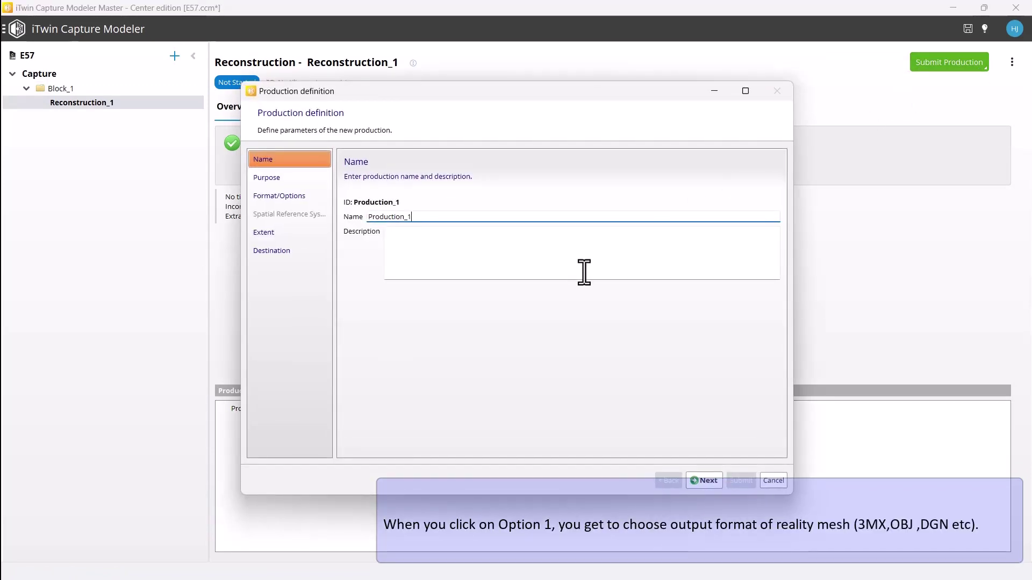
# Review the output formats, keep iTwin Capture 3MX with the default extent and destination, and submit the production.
pyautogui.click(280, 198)
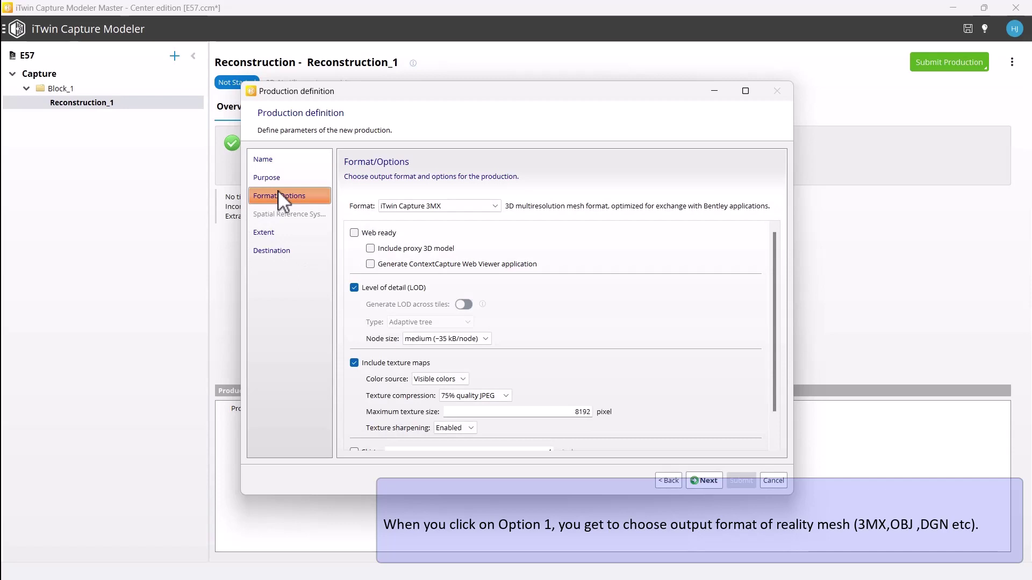
pyautogui.click(485, 207)
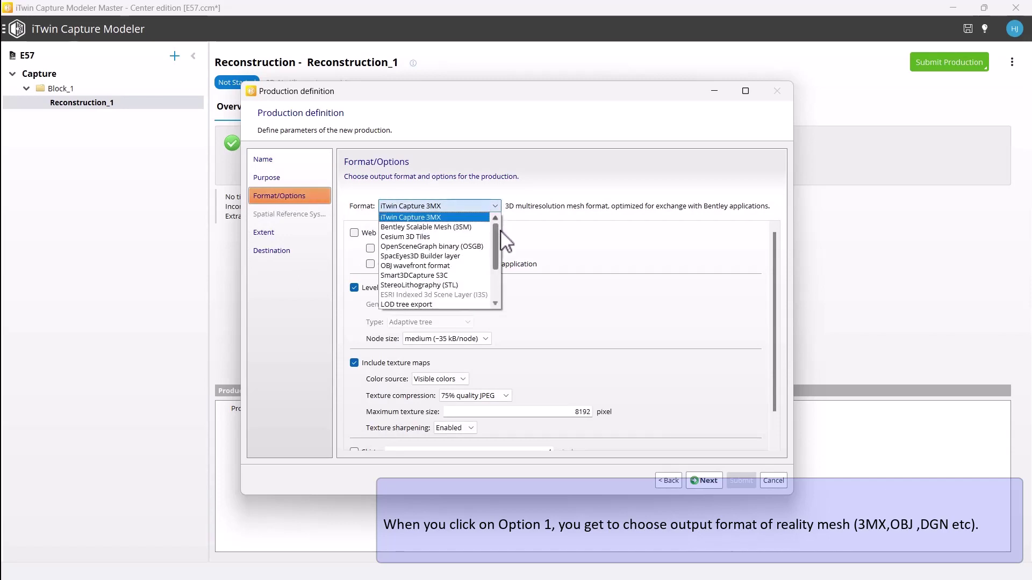
pyautogui.moveTo(497, 239); pyautogui.dragTo(493, 217)
pyautogui.click(562, 164)
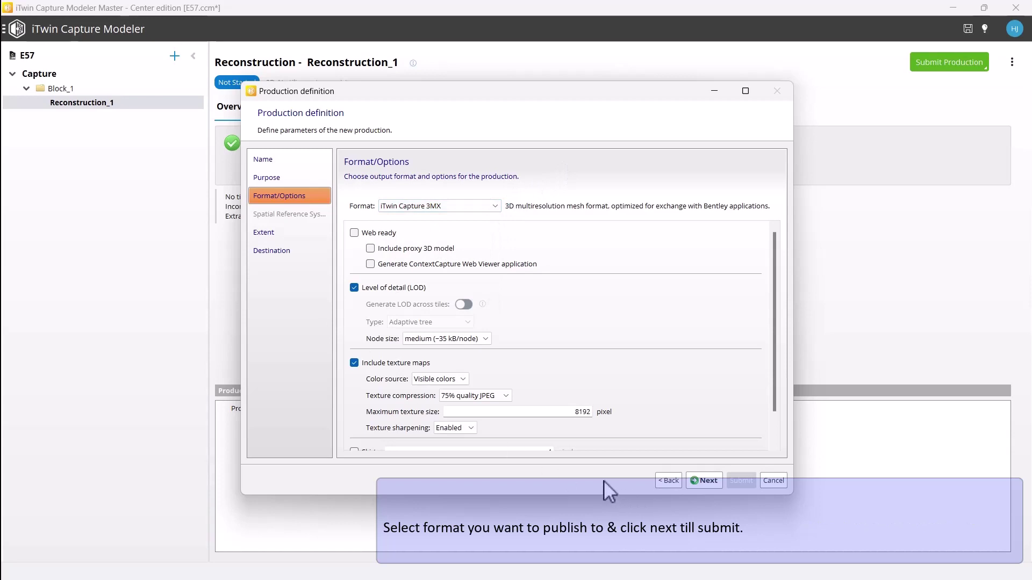
pyautogui.click(705, 480)
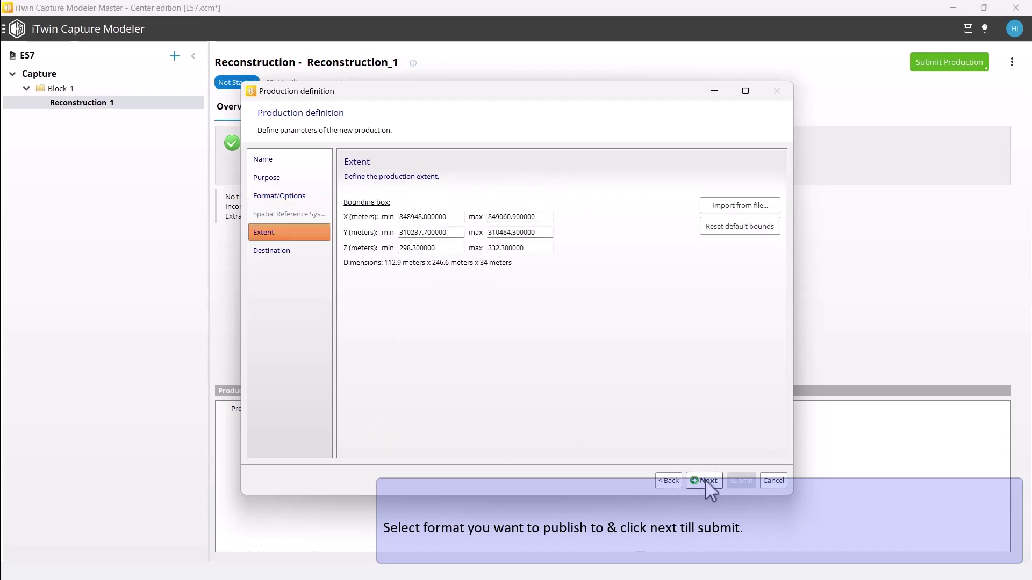
pyautogui.click(705, 480)
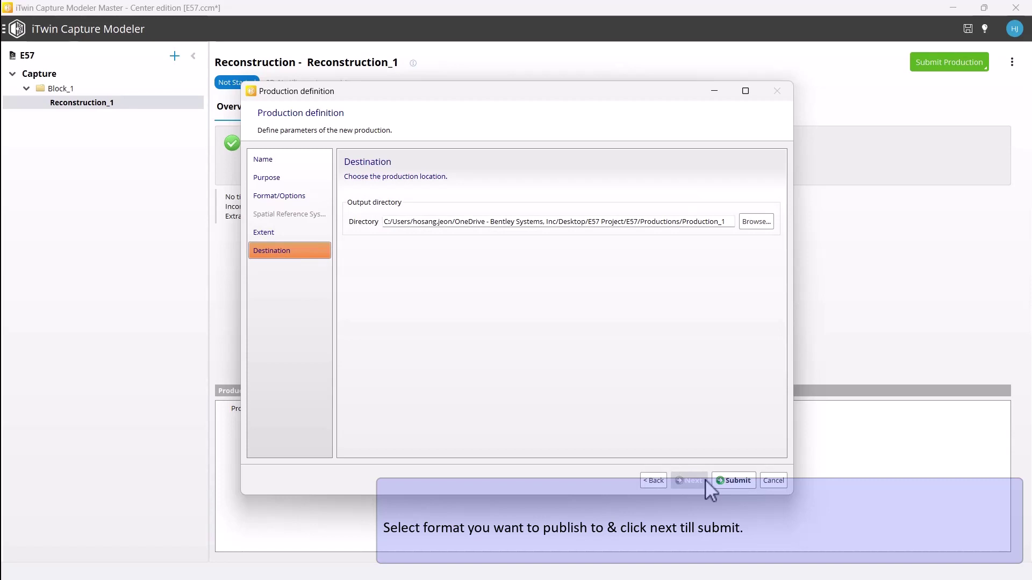
pyautogui.click(733, 481)
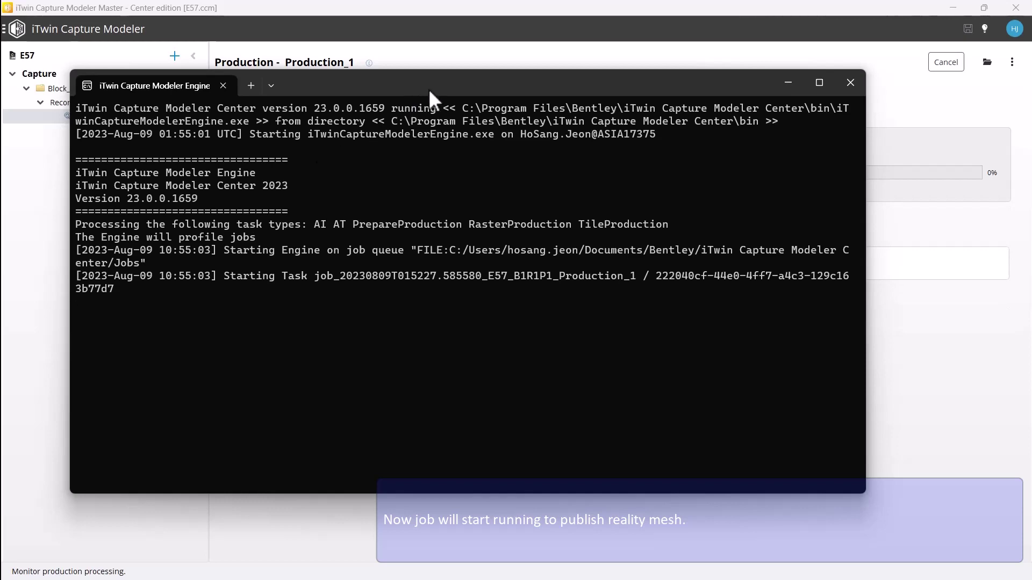
# Create the cloud processing project "E57 - cloud" for Reconstruction_1, with the E57 Data folder as its file location.
pyautogui.moveTo(432, 92); pyautogui.dragTo(524, 258)
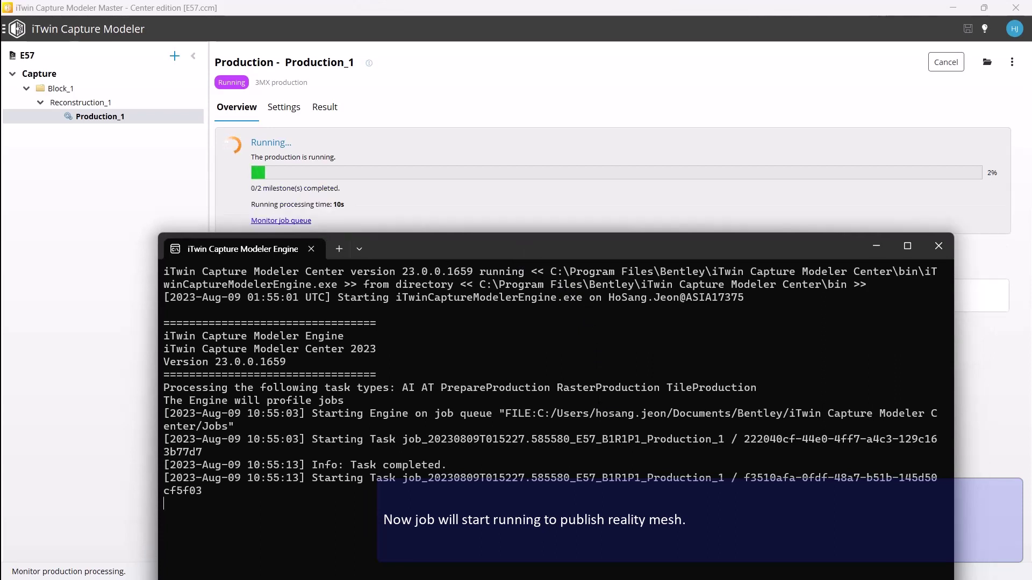
pyautogui.click(81, 102)
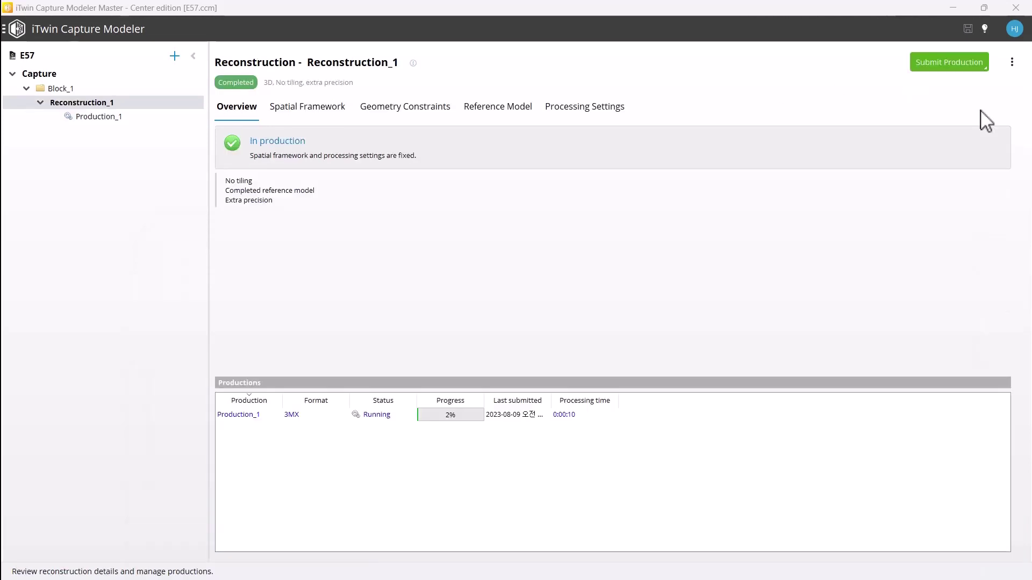
pyautogui.click(966, 60)
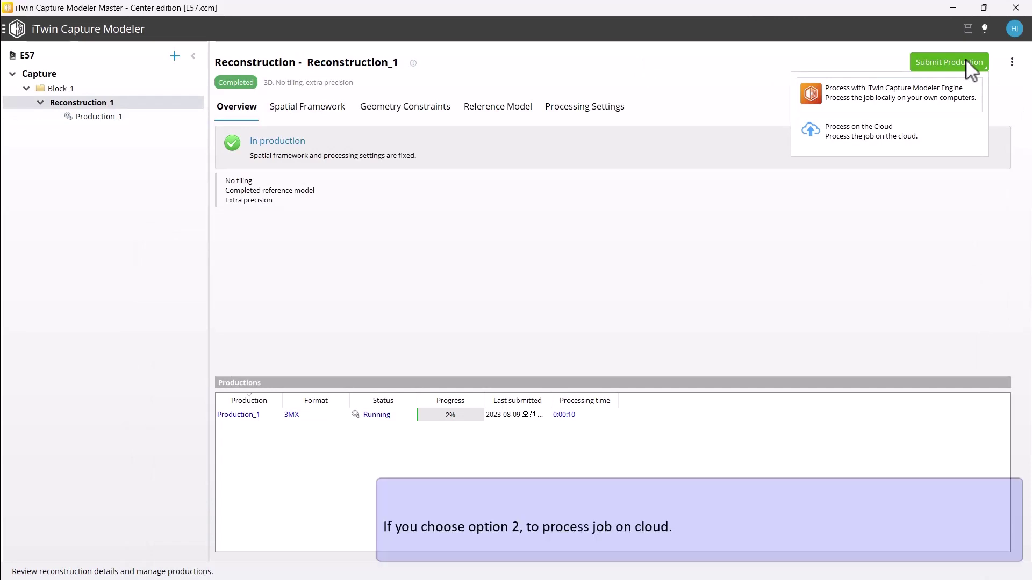
pyautogui.click(881, 136)
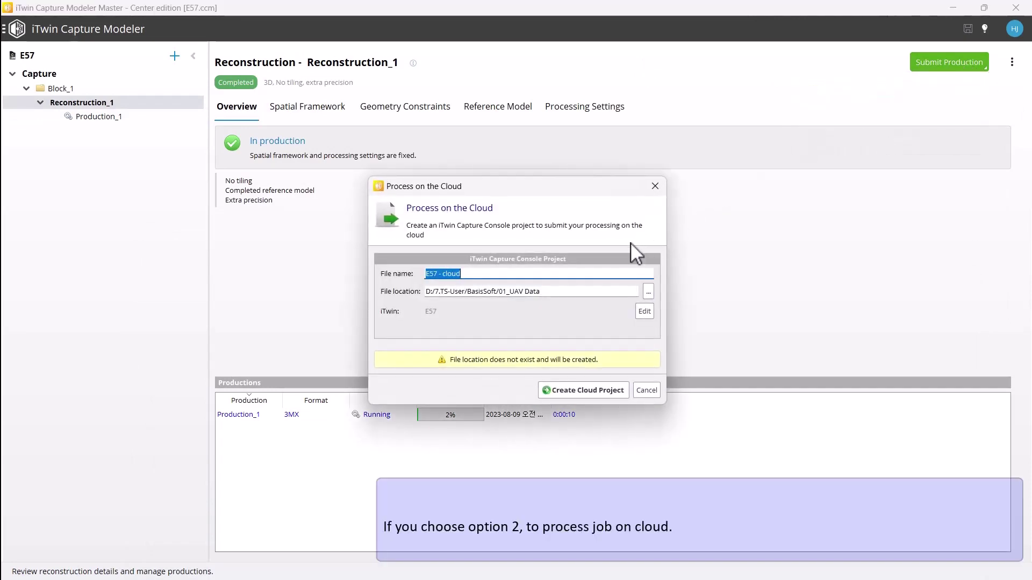
pyautogui.click(648, 292)
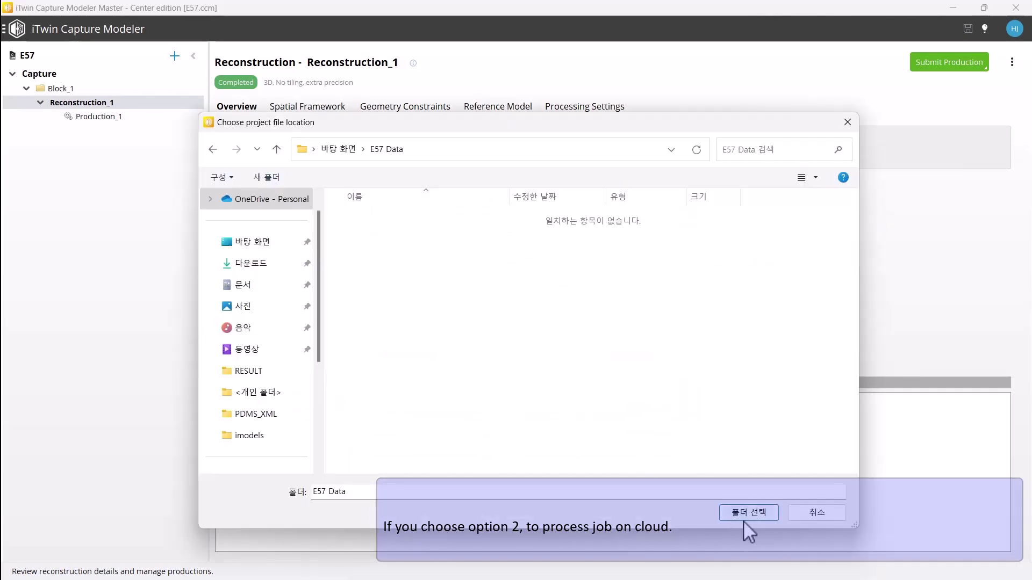
pyautogui.click(754, 509)
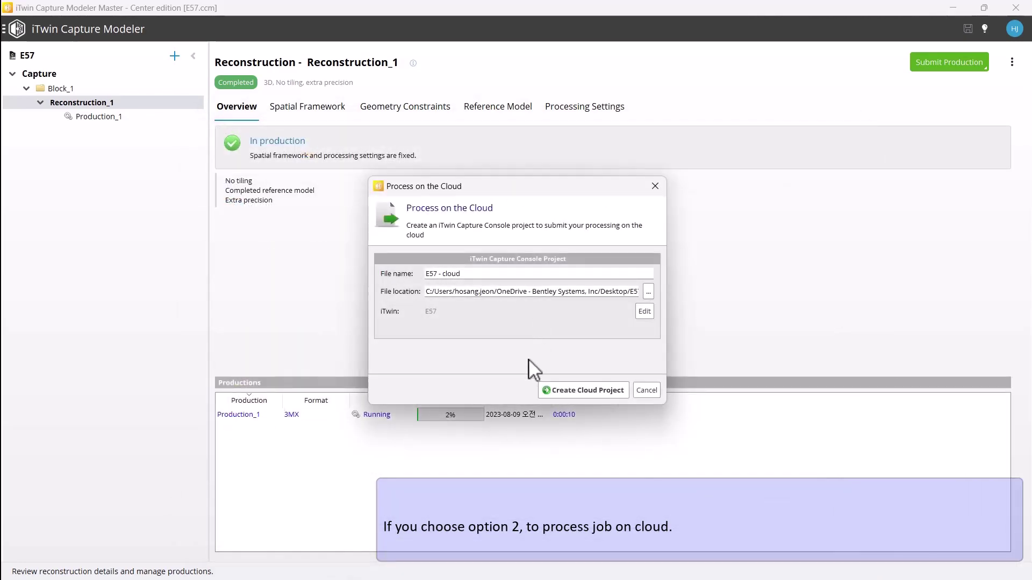
pyautogui.click(561, 389)
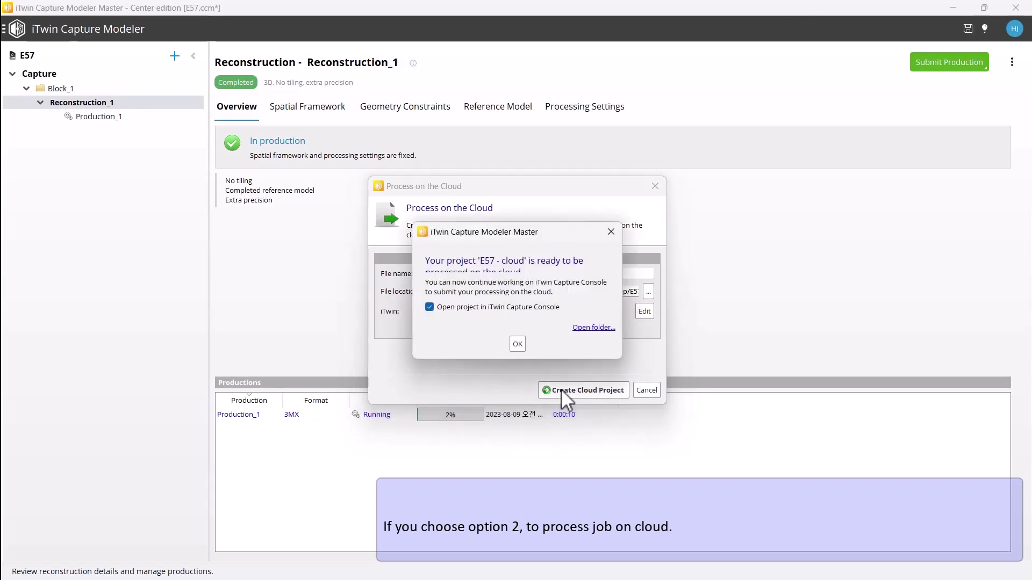
# Open the cloud project in iTwin Capture Console and submit its 3D model processing with Bentley DGN added to the output formats.
pyautogui.click(516, 345)
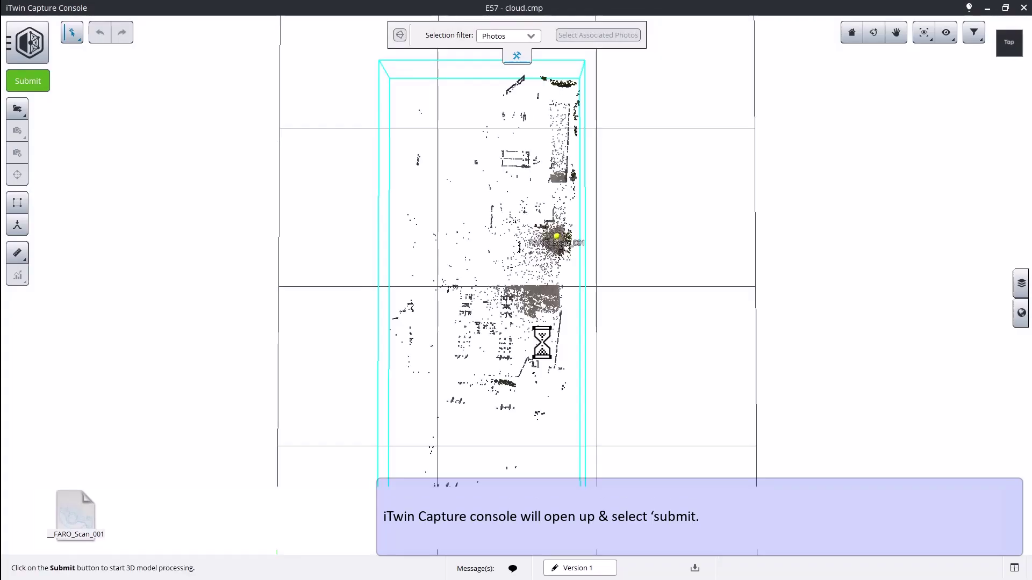
pyautogui.click(42, 84)
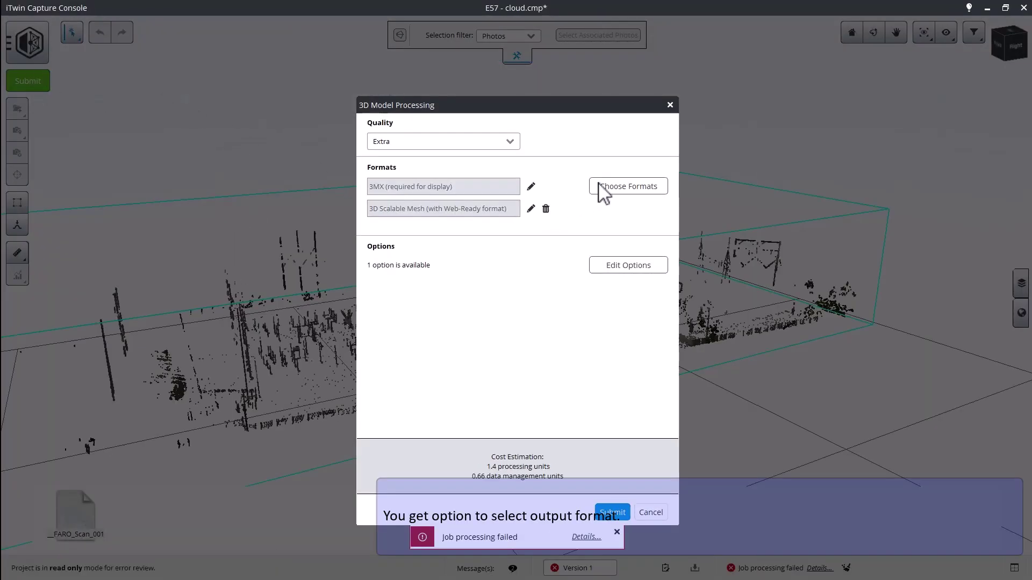
pyautogui.click(613, 188)
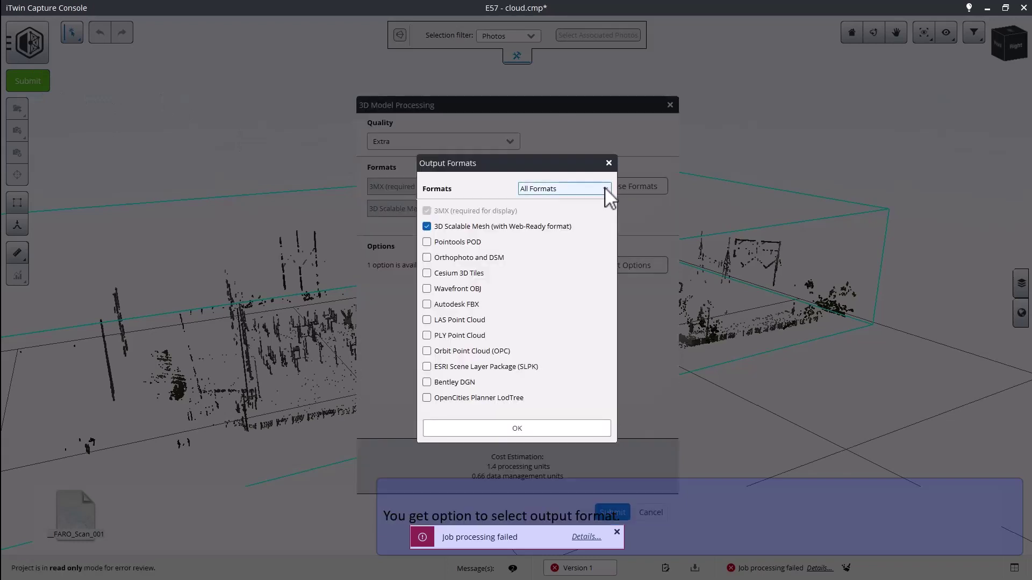
pyautogui.click(427, 382)
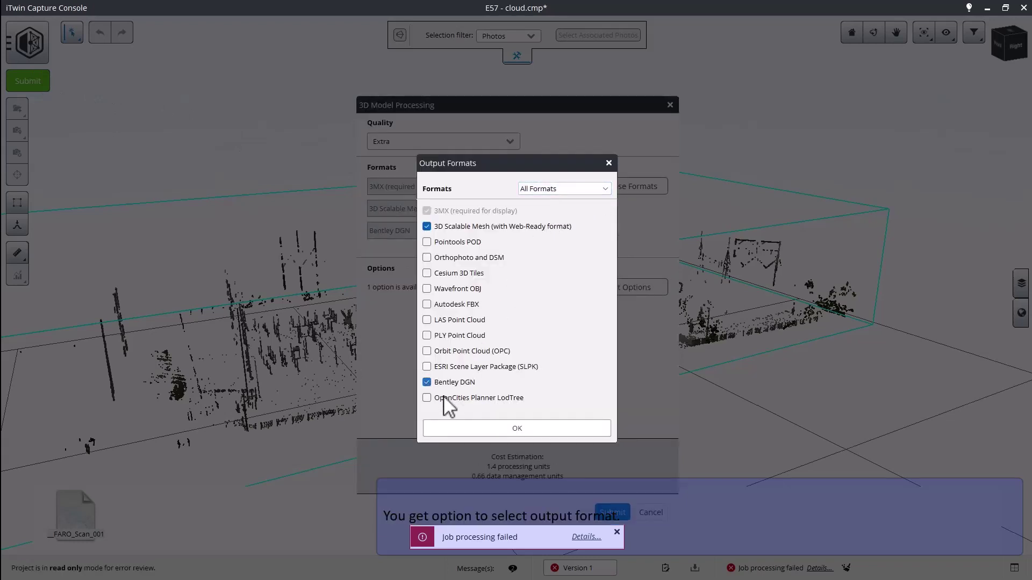
pyautogui.click(494, 428)
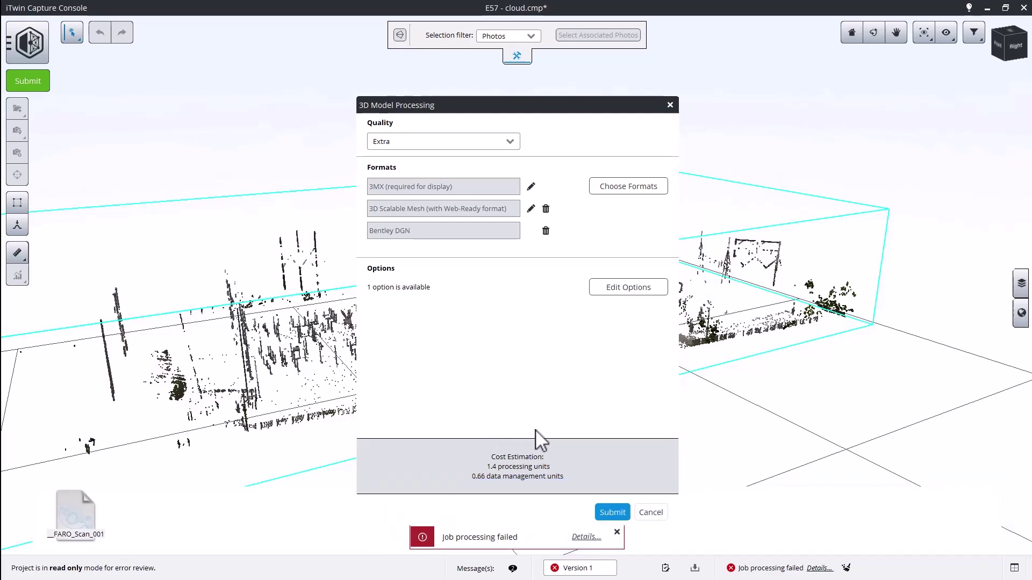
pyautogui.click(614, 515)
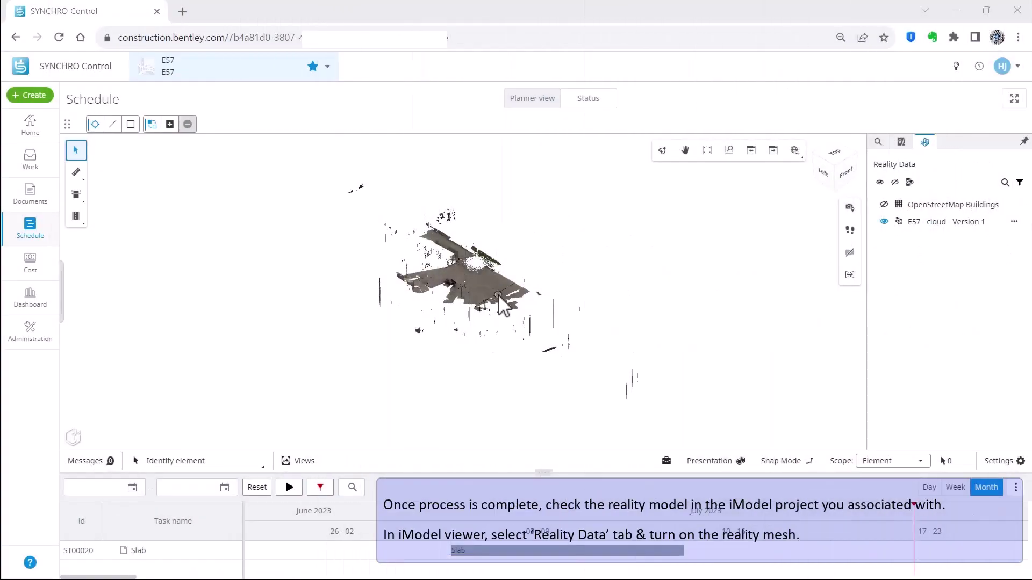
# In SYNCHRO Control, inspect the "E57 - cloud - Version 1" reality mesh from several angles, including the green container up close.
pyautogui.scroll(10, 497, 294)
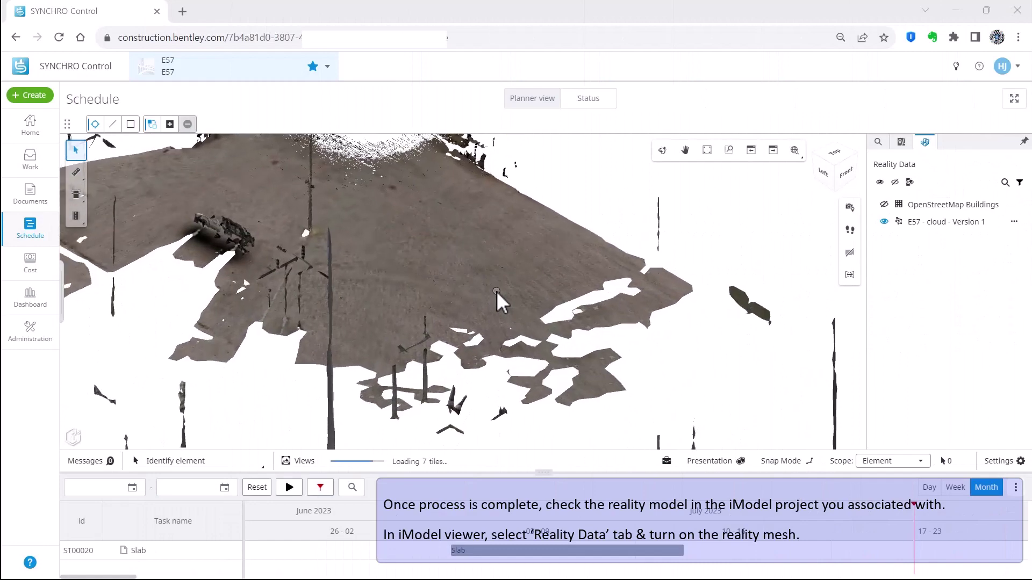
pyautogui.click(662, 149)
pyautogui.moveTo(560, 263); pyautogui.dragTo(478, 250)
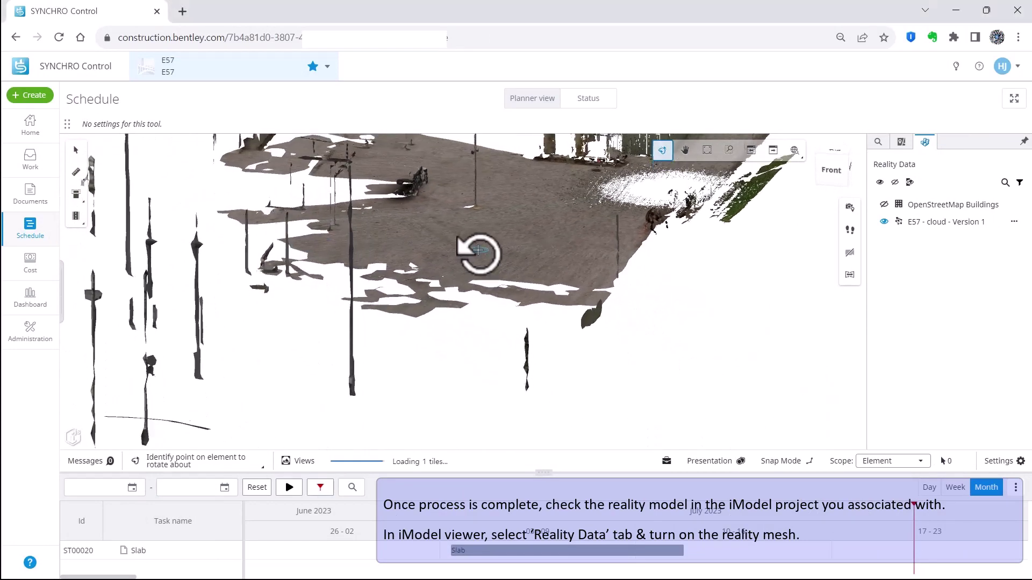
pyautogui.moveTo(541, 242); pyautogui.dragTo(492, 373)
pyautogui.scroll(5, 491, 369)
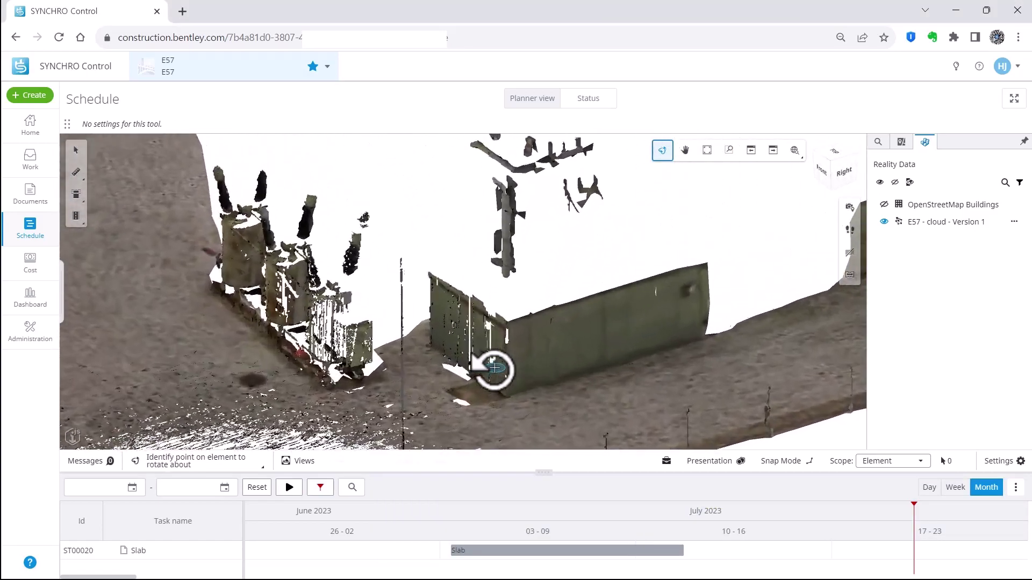
pyautogui.scroll(5, 493, 368)
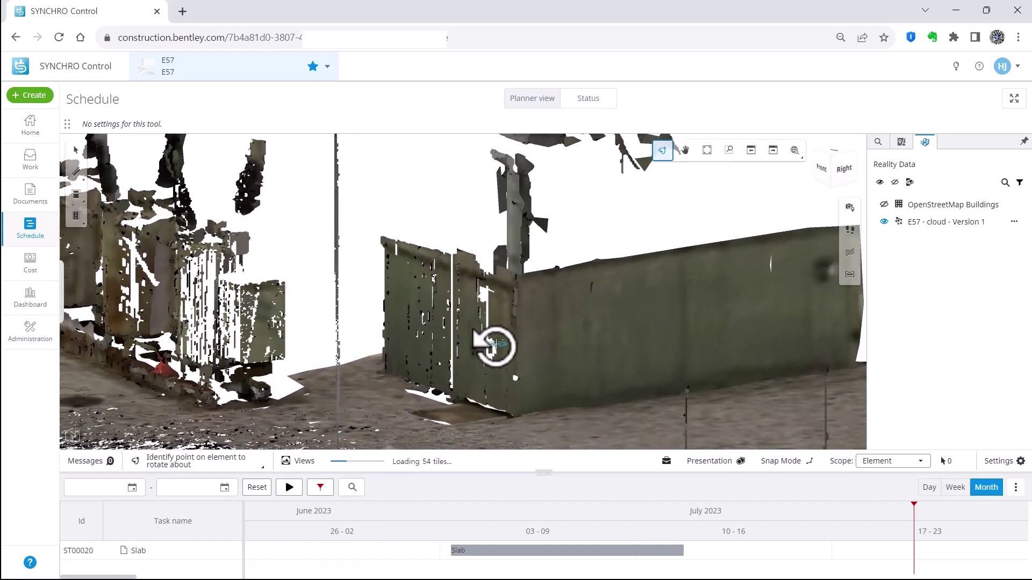
pyautogui.scroll(-4, 493, 345)
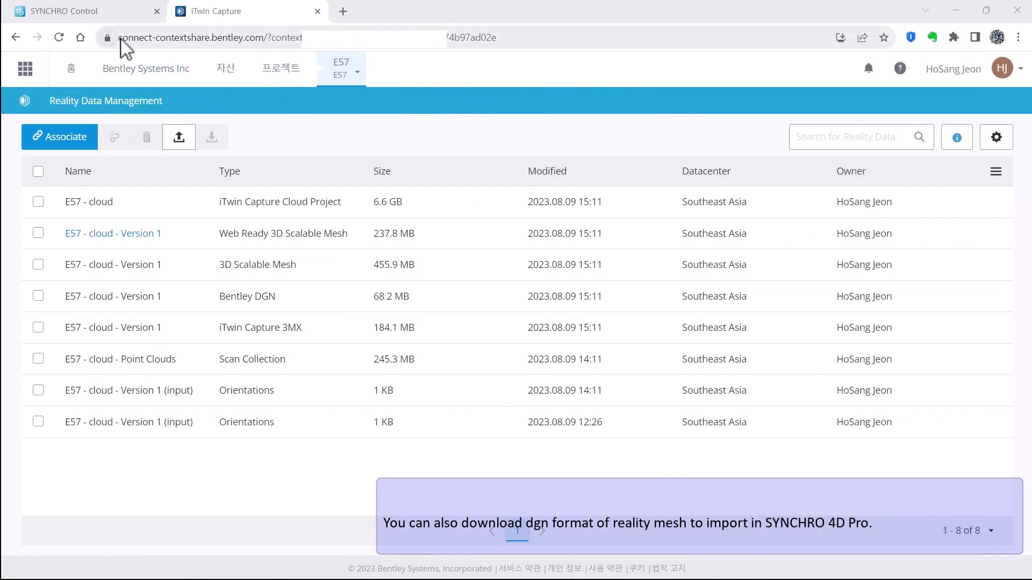
# On the iTwin Capture Reality Data Management page, download the Bentley DGN version of "E57 - cloud - Version 1".
pyautogui.moveTo(120, 40); pyautogui.dragTo(270, 41)
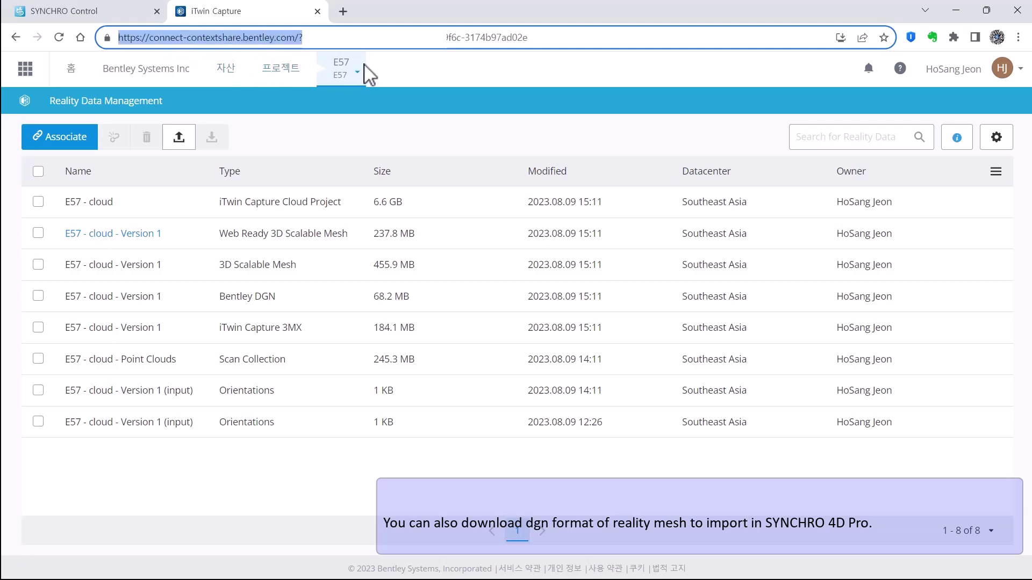
pyautogui.click(423, 129)
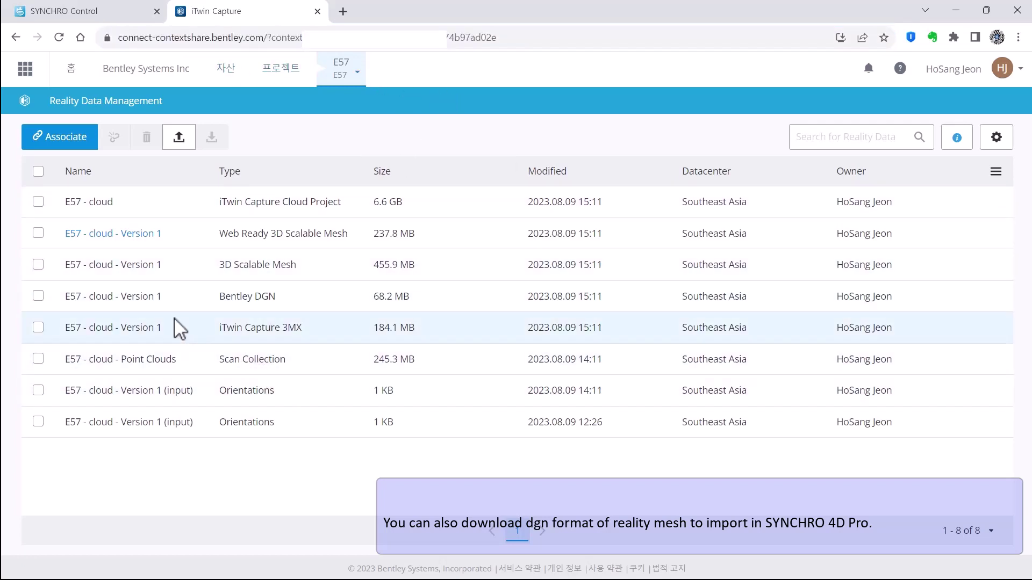
pyautogui.moveTo(216, 297); pyautogui.dragTo(255, 297)
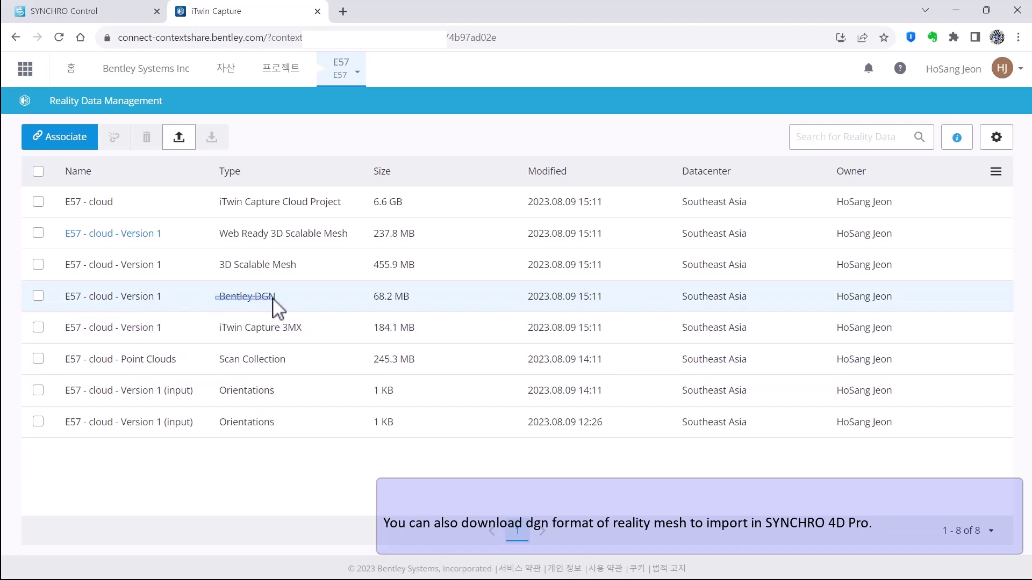
pyautogui.click(275, 301)
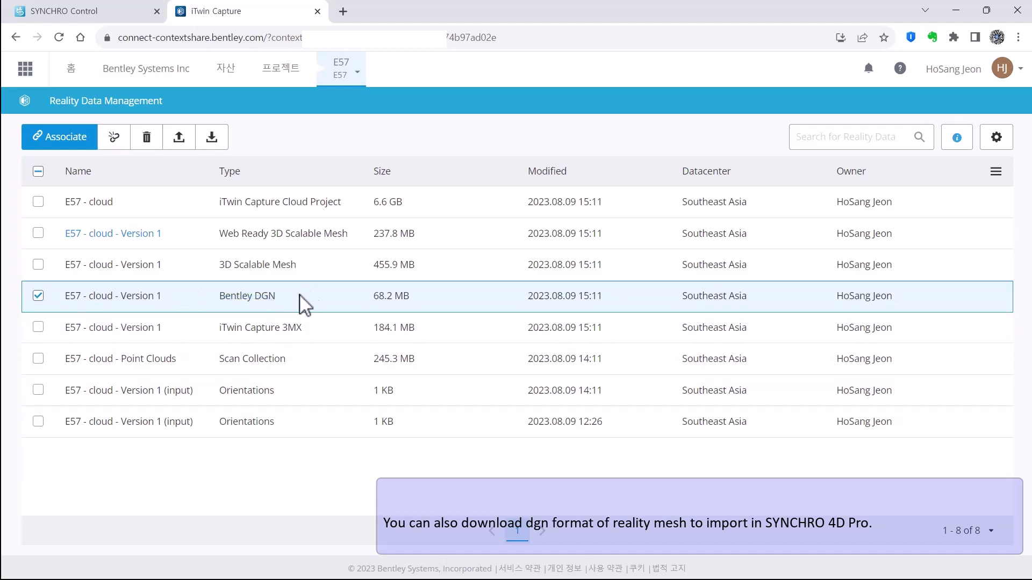
pyautogui.click(211, 137)
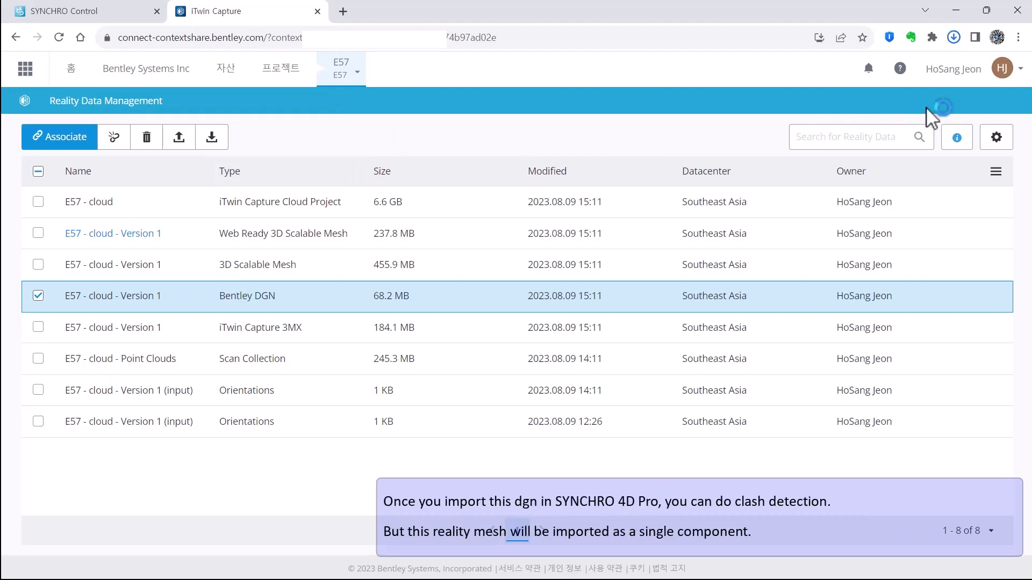
# Open the downloaded archive "E57 - cloud - Version 1_DGN.zip" to check its contents, and close it.
pyautogui.click(955, 39)
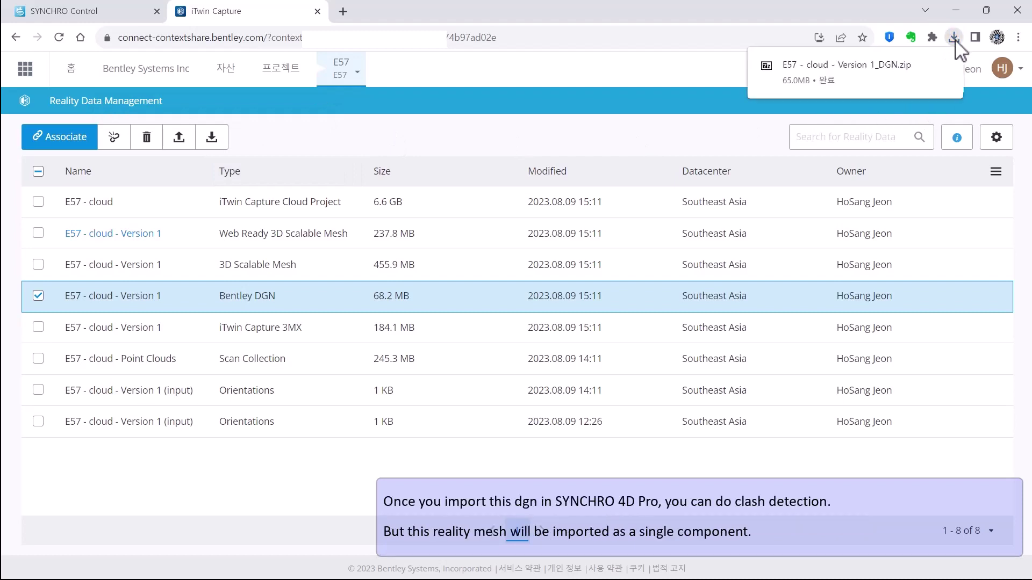
pyautogui.click(934, 66)
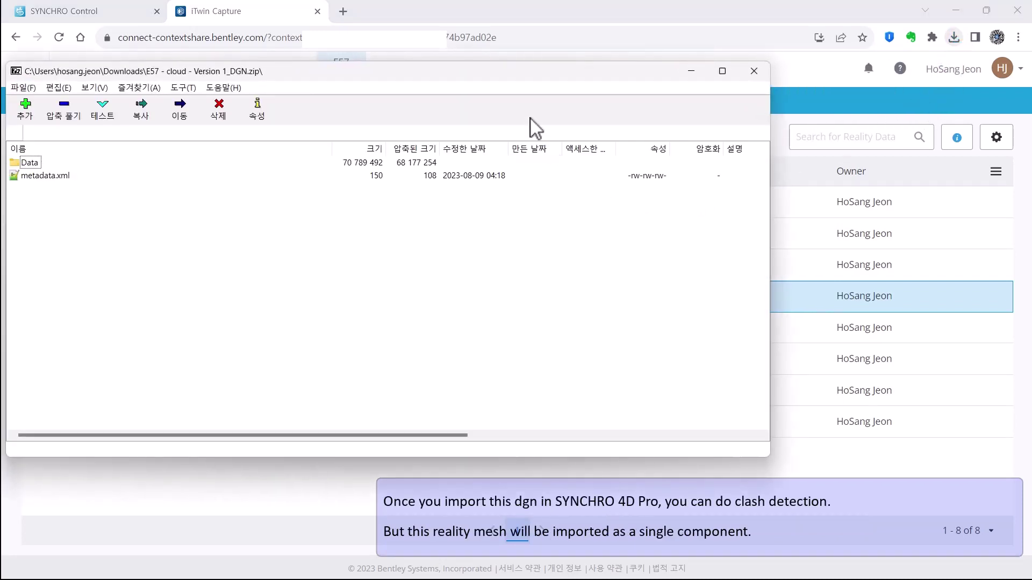
pyautogui.click(754, 71)
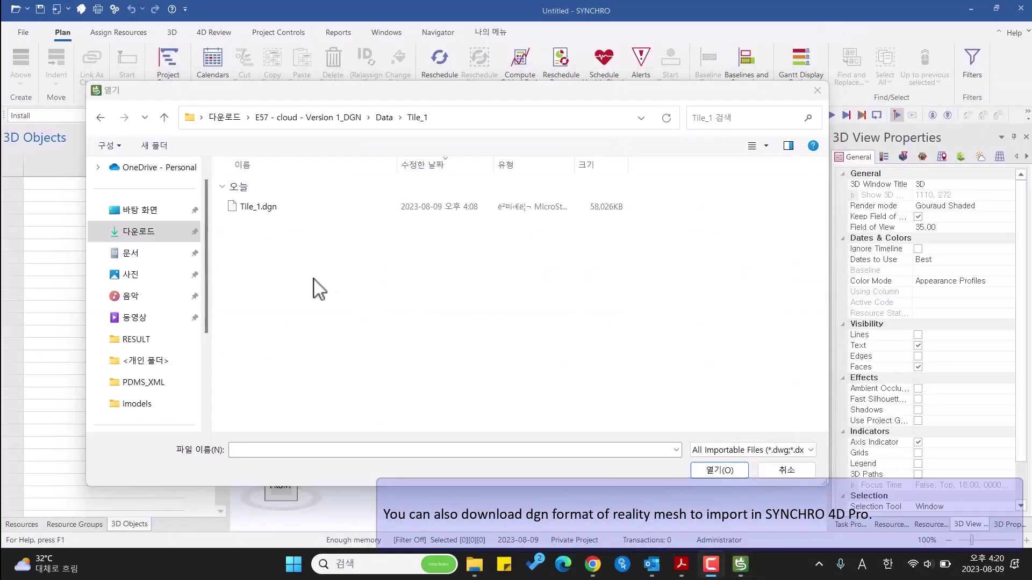
# In SYNCHRO 4D Pro, import Tile_1.dgn from the Tile_1 folder of the extracted DGN download as a 3D file.
pyautogui.click(270, 209)
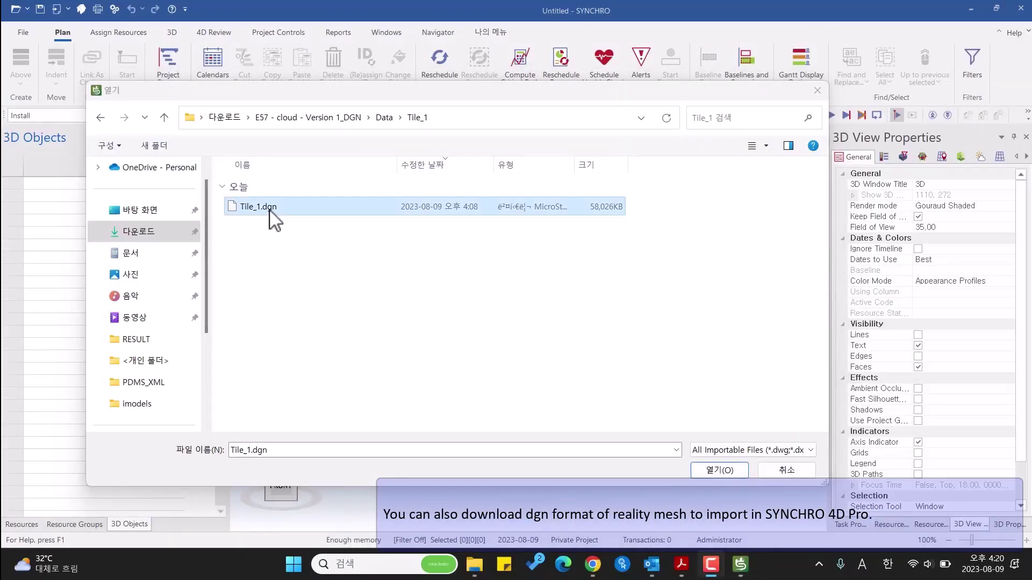
pyautogui.click(717, 469)
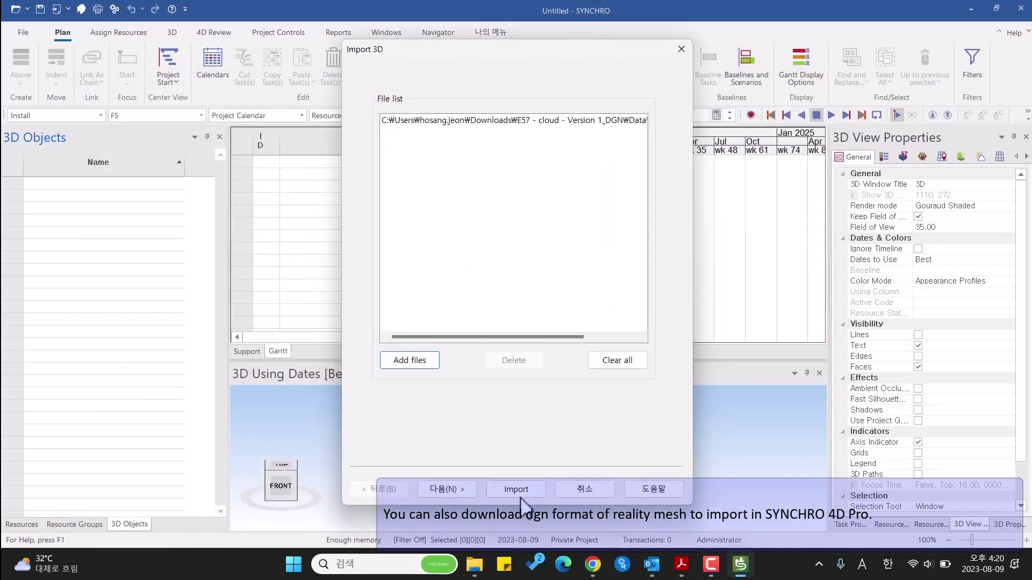
pyautogui.click(517, 489)
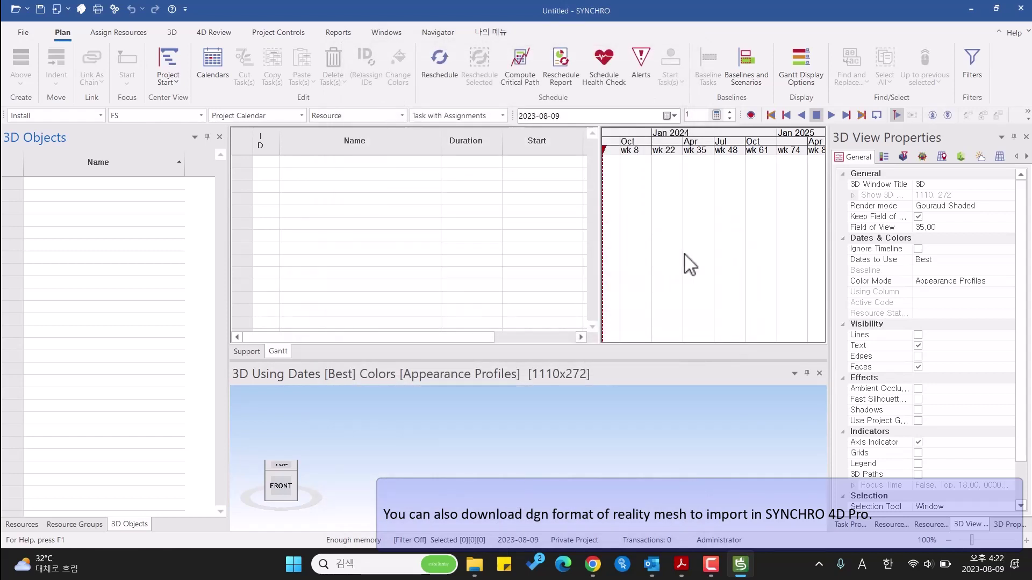
# Finish the import's resource creation with "Add Resources underneath, build tree", and enlarge the 3D view upward to show the mesh.
pyautogui.click(470, 414)
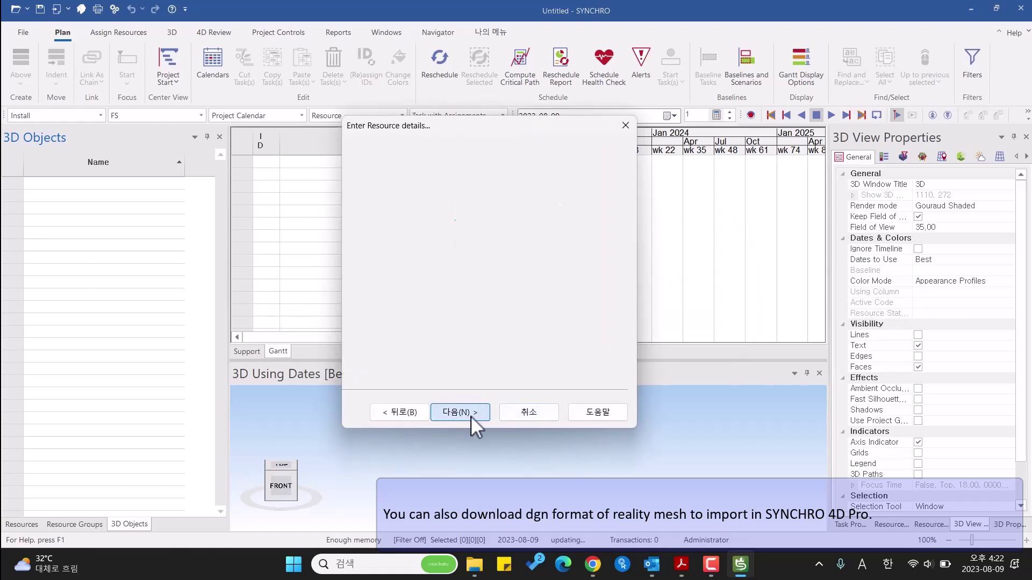
pyautogui.click(470, 414)
pyautogui.click(485, 346)
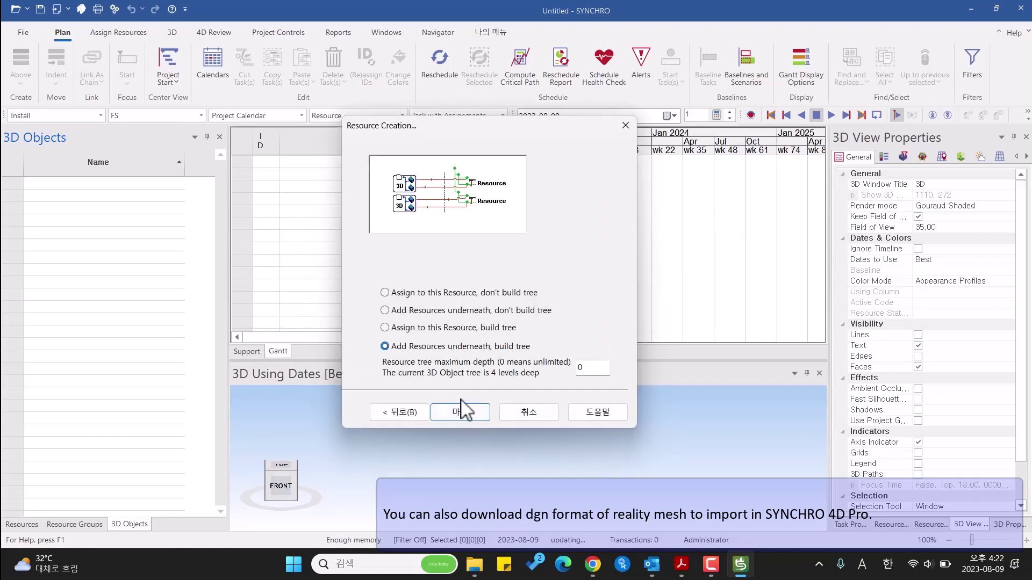
pyautogui.click(466, 411)
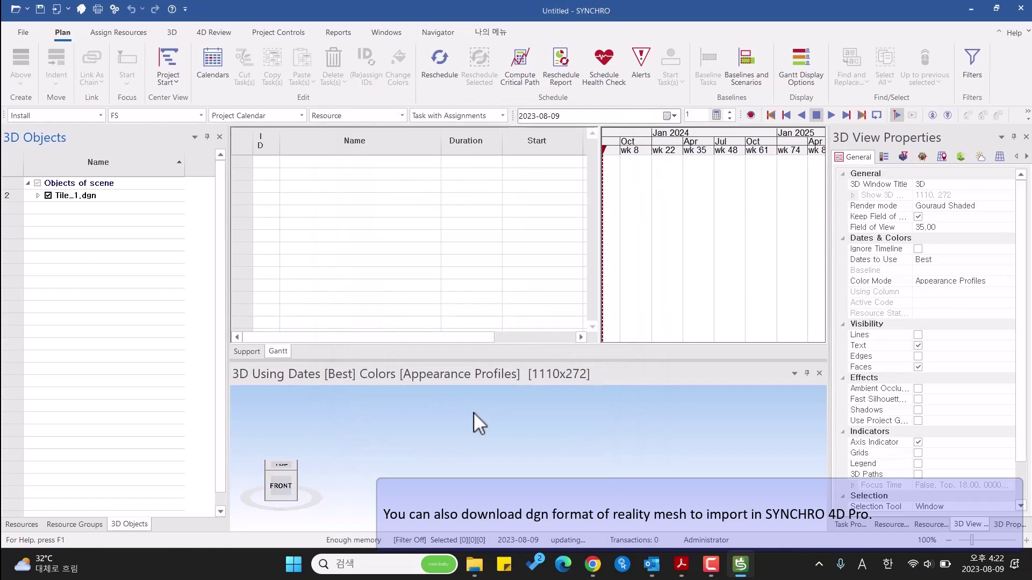
pyautogui.moveTo(509, 360); pyautogui.dragTo(496, 187)
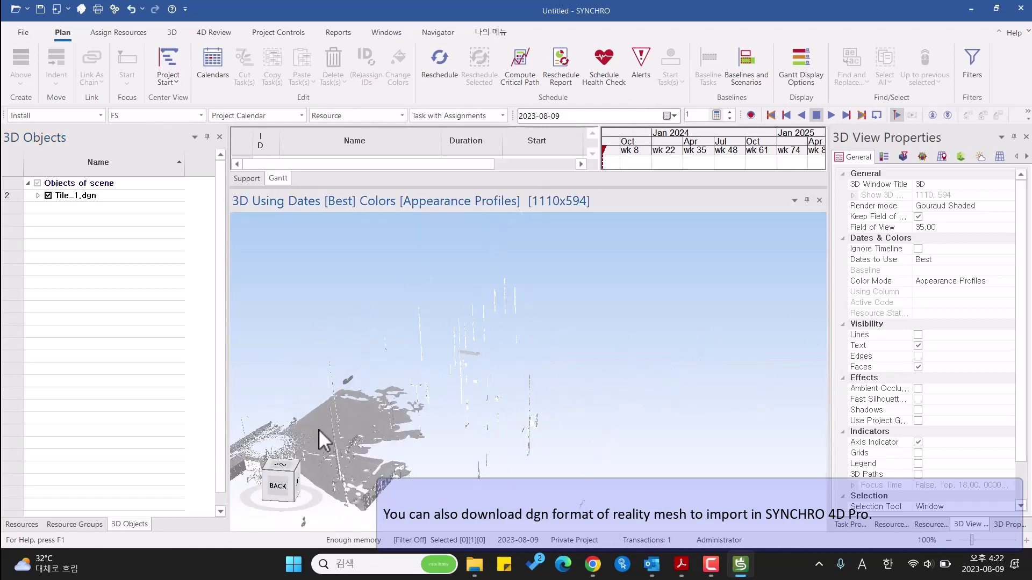